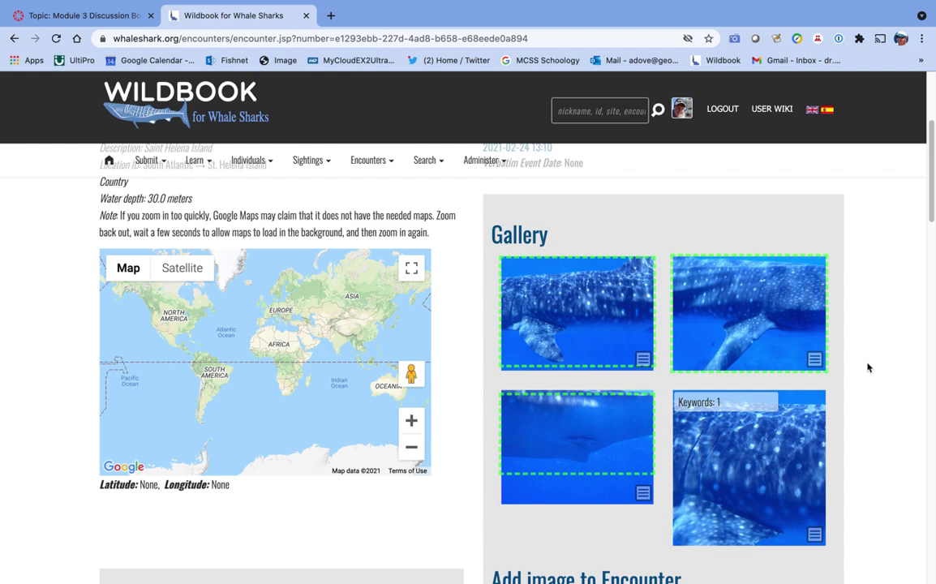
Bring up the options menu on the Saint Helena Island encounter's first gallery thumbnail
scroll(867, 367, "up", 5)
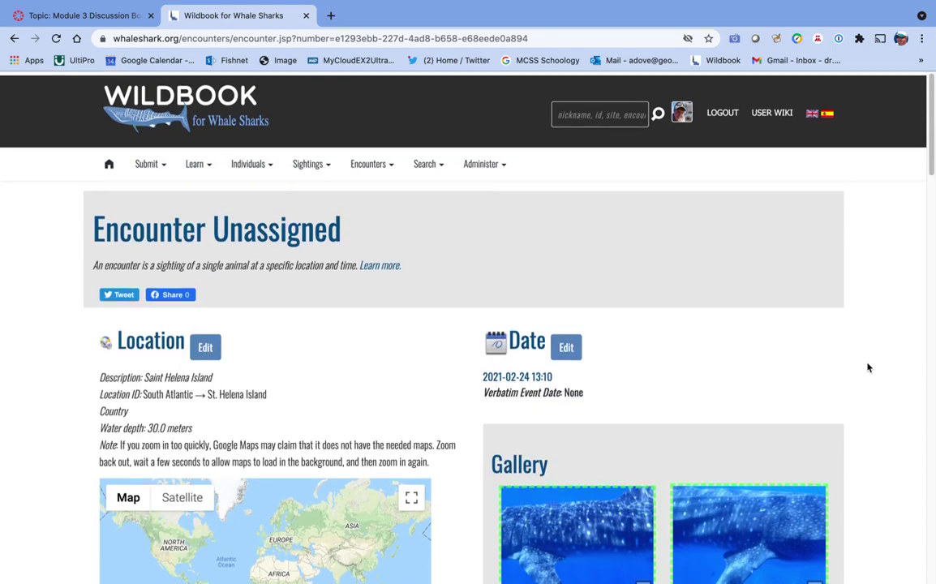
scroll(867, 368, "down", 6)
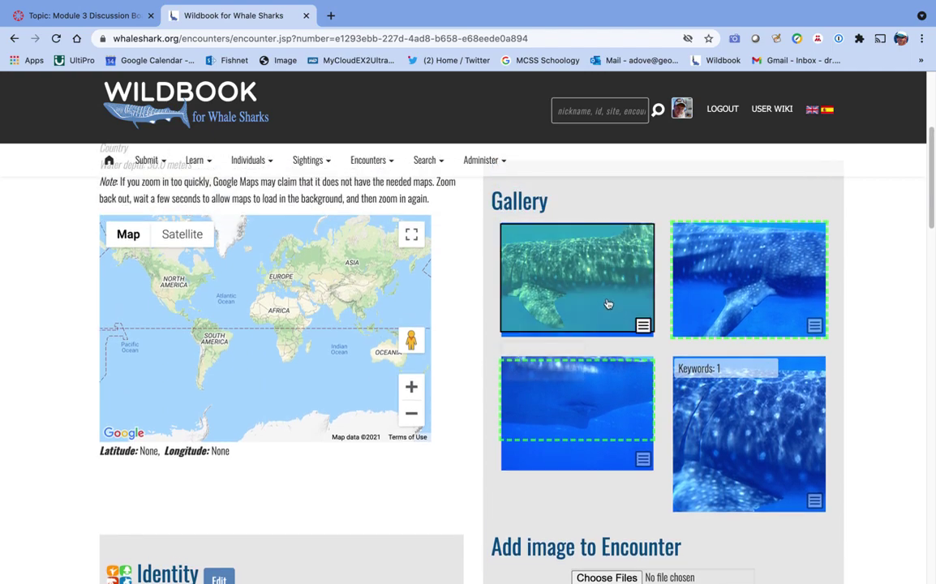
mouse_move(536, 251)
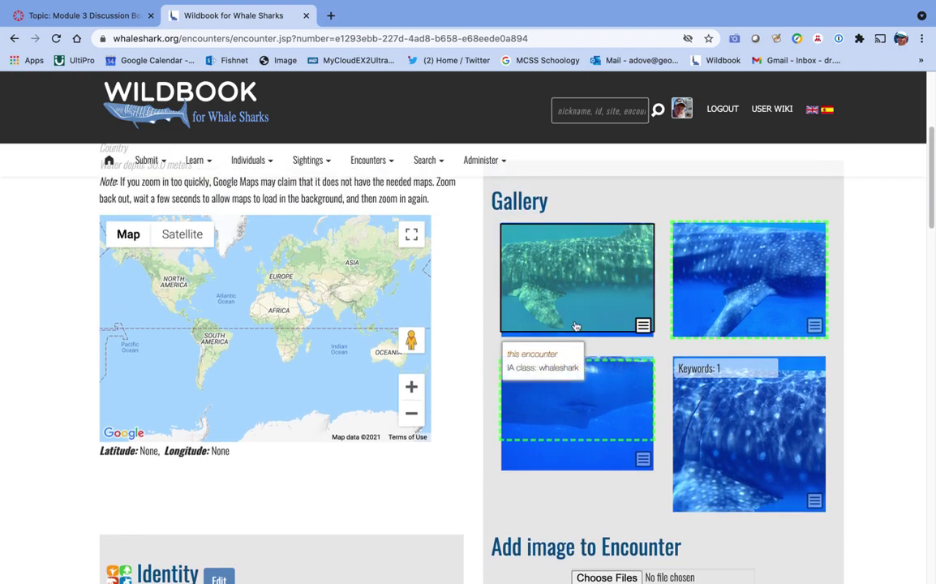
left_click(643, 327)
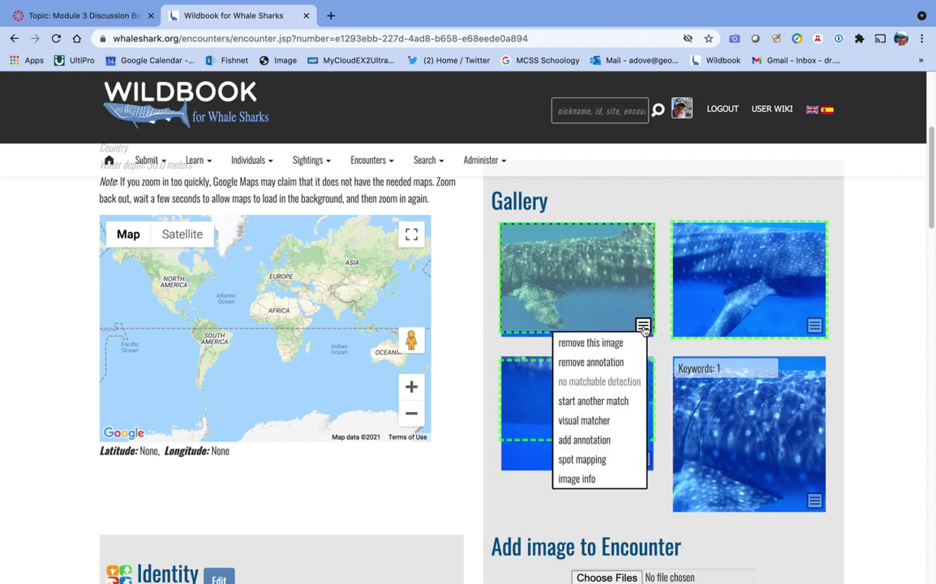
Launch spot mapping for the first image and frame the gill-area flank, rotating the region slightly
left_click(590, 460)
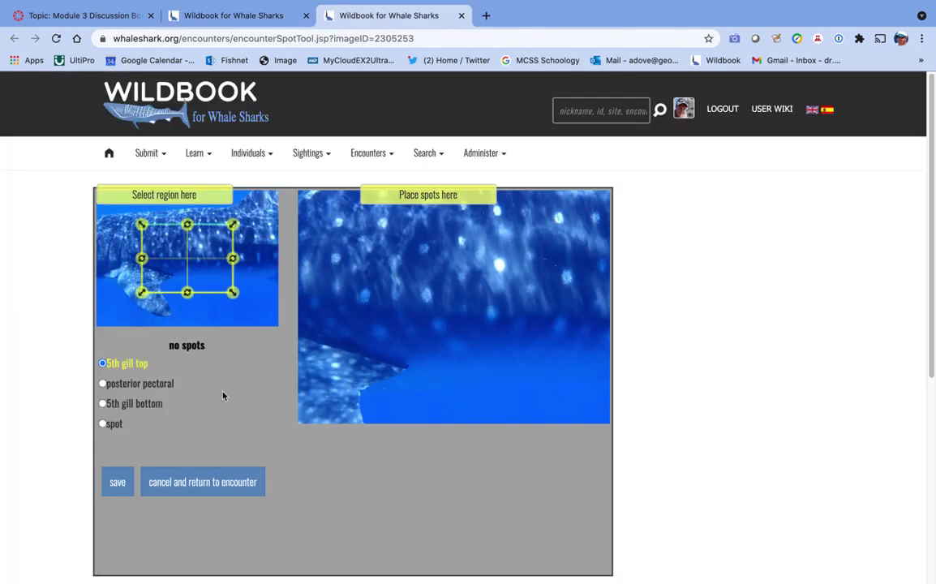
left_click(196, 263)
left_click_drag(196, 264, 180, 245)
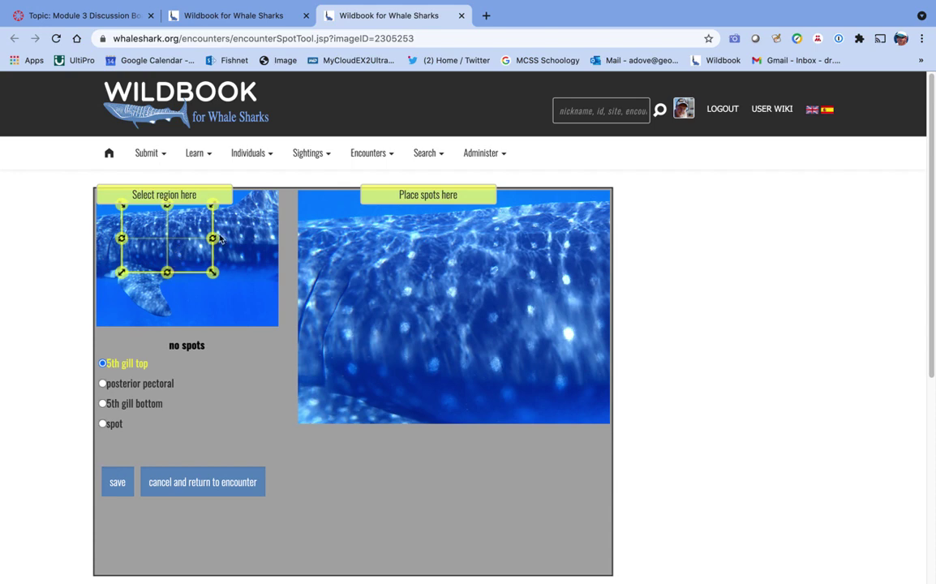
left_click_drag(166, 273, 172, 276)
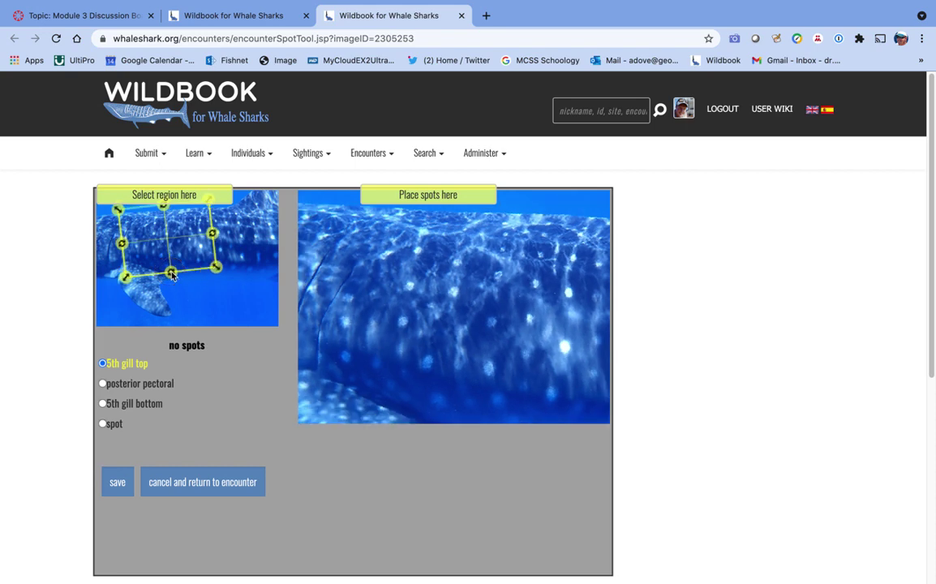
left_click(171, 274)
left_click_drag(170, 274, 194, 287)
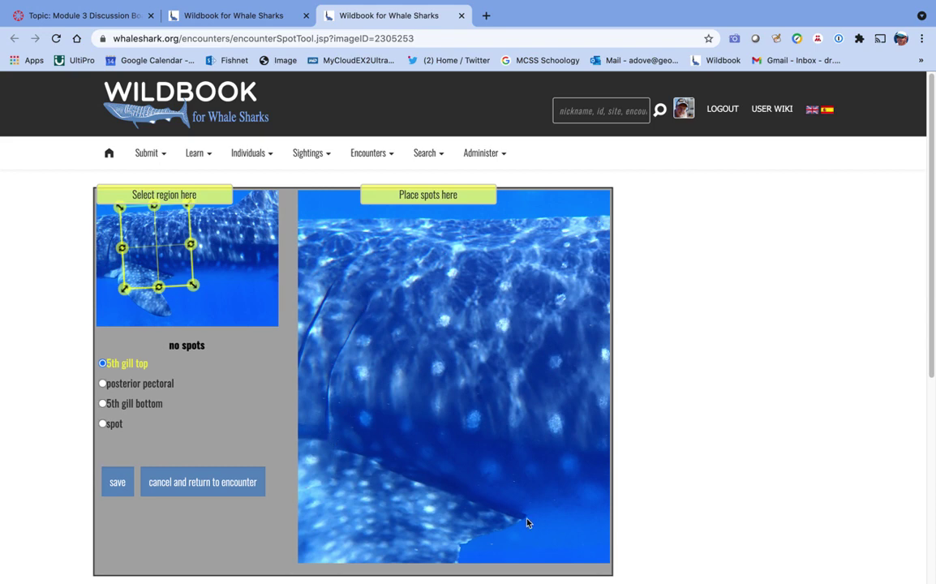
Place the 5th gill top, posterior pectoral and 5th gill bottom reference points on the shark
left_click(372, 299)
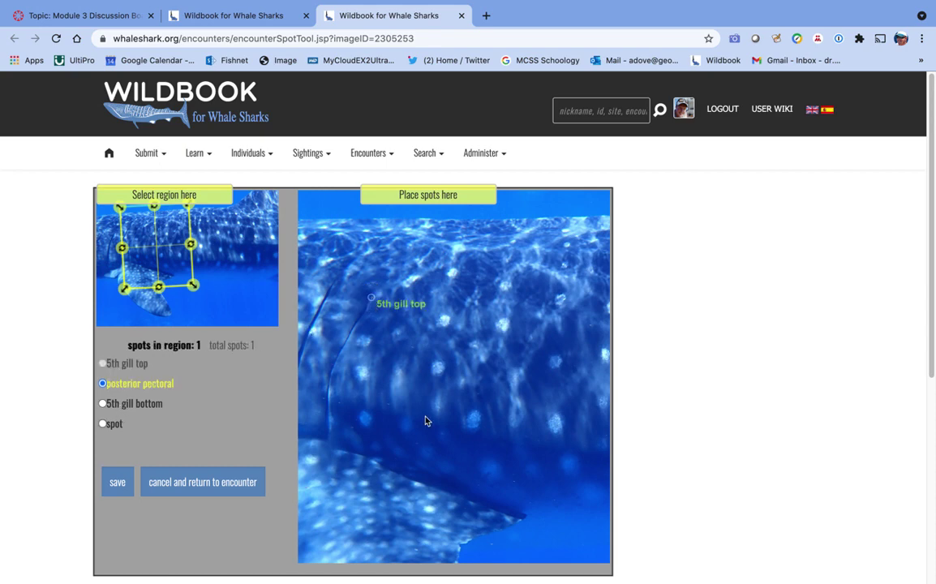
left_click(528, 519)
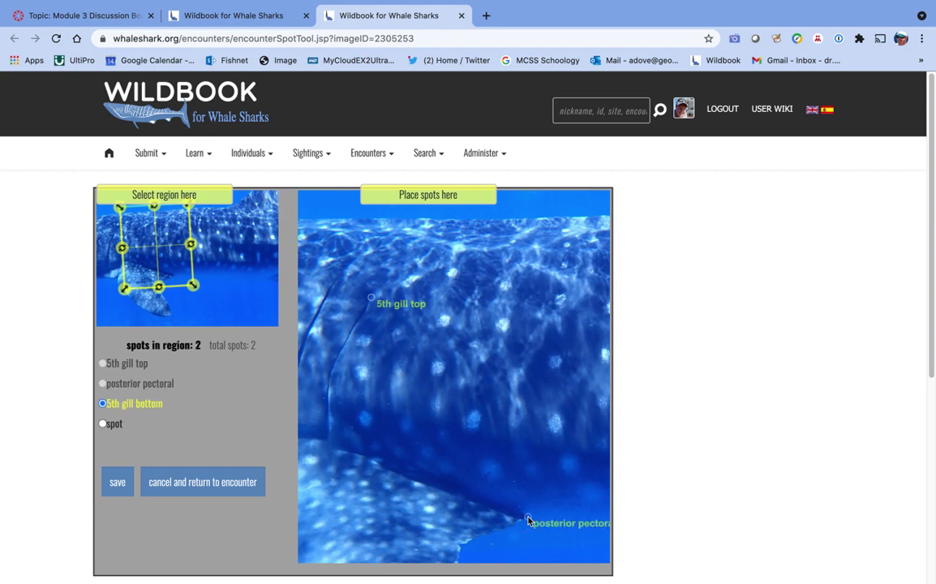
left_click(330, 437)
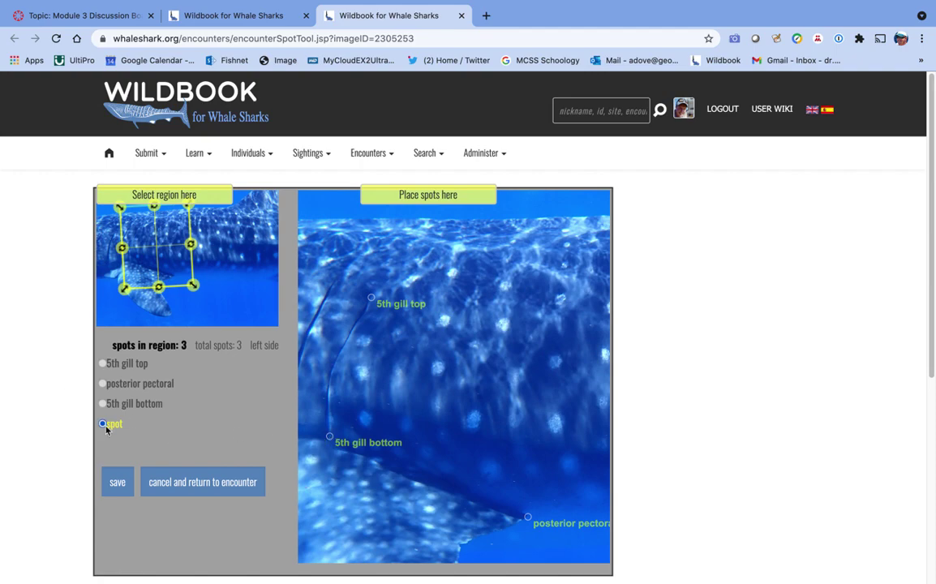
Mark the spots along the gill line and across the lower and mid flank
left_click(364, 343)
left_click(362, 372)
left_click(365, 420)
left_click(396, 452)
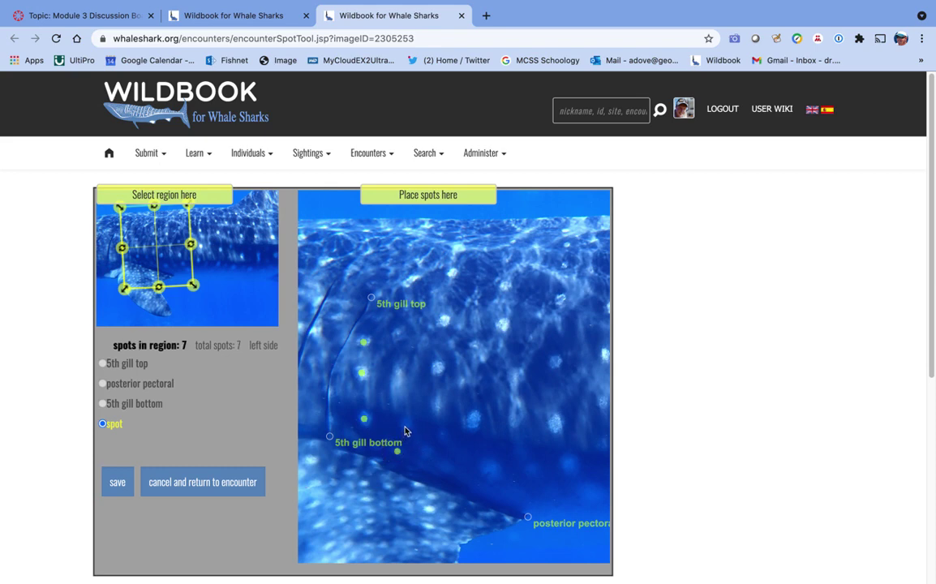
left_click(406, 426)
left_click(425, 452)
left_click(493, 471)
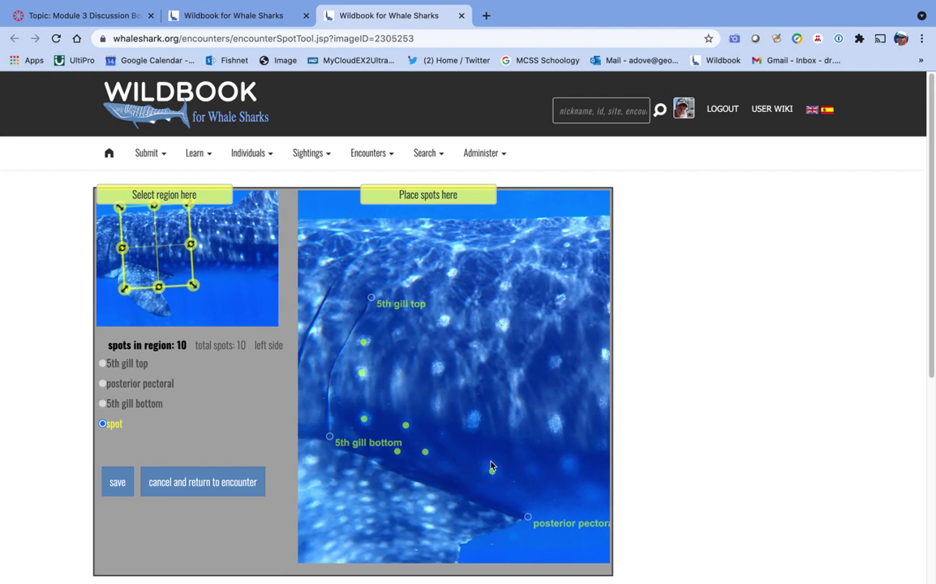
left_click(474, 419)
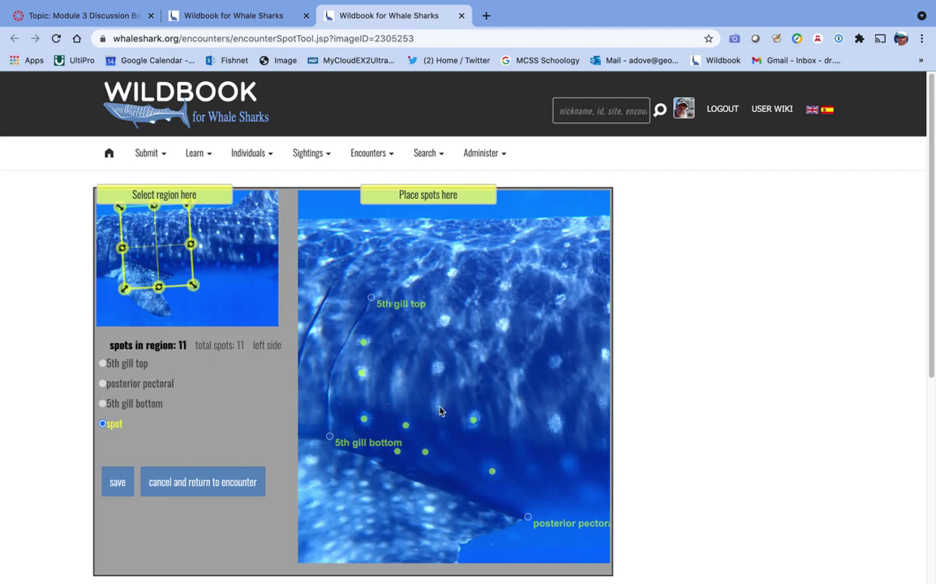
left_click(437, 406)
left_click(398, 372)
left_click(439, 366)
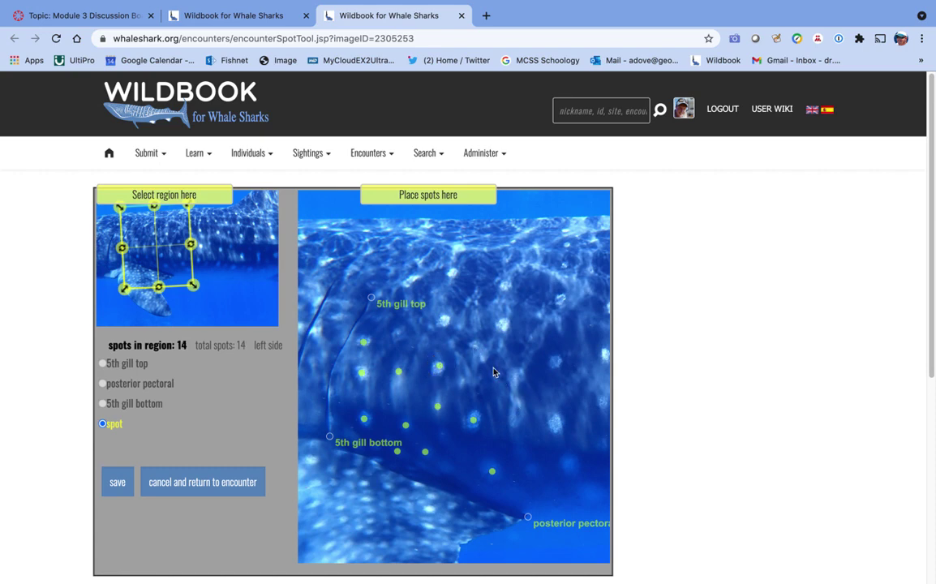
Mark the remaining spots on the upper back and right side, bringing the count to 22
left_click(445, 319)
left_click(406, 282)
left_click(452, 272)
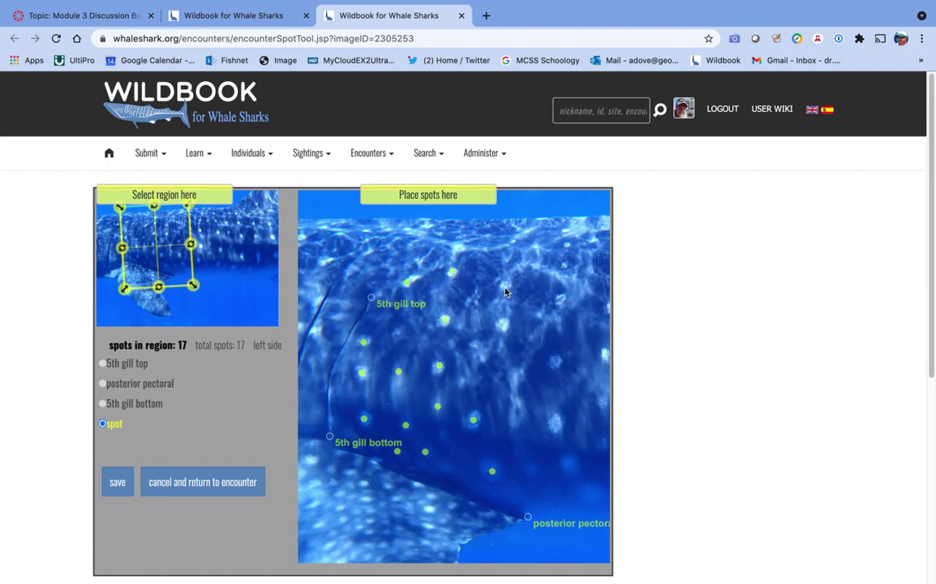
left_click(505, 285)
left_click(504, 323)
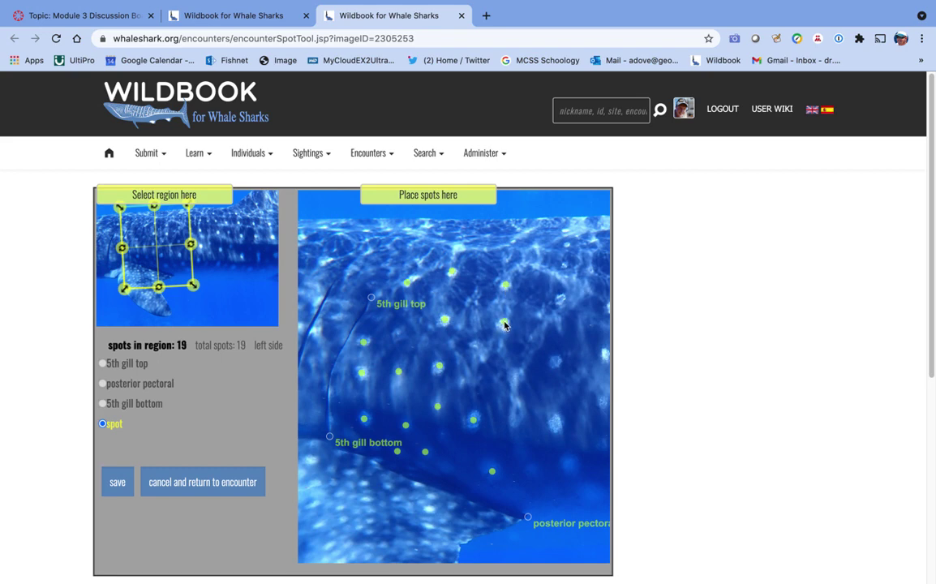
left_click(514, 376)
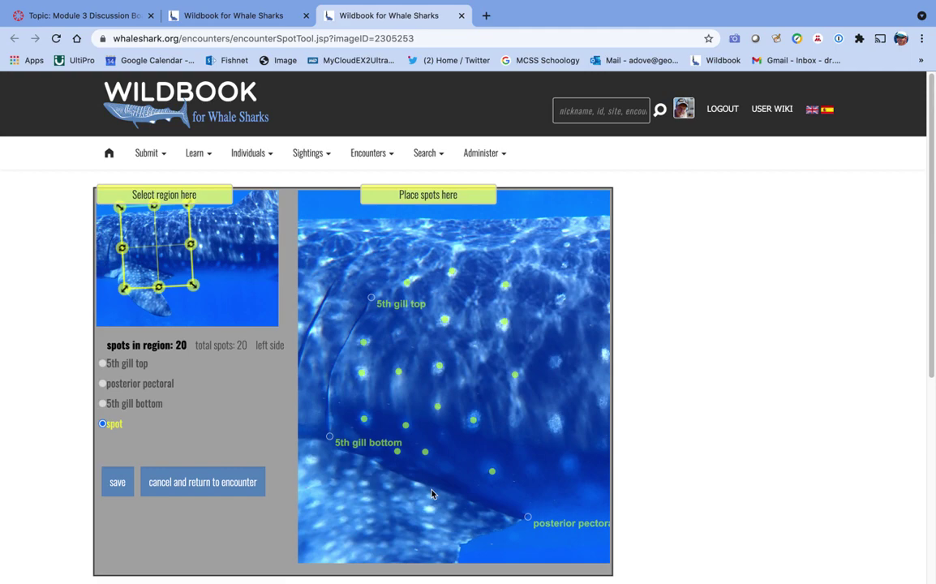
left_click(380, 297)
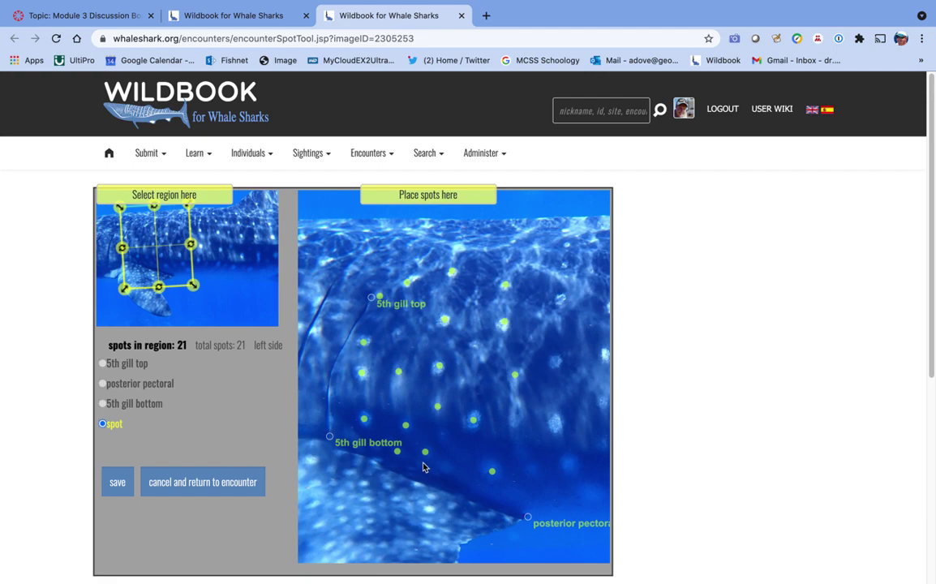
left_click(515, 422)
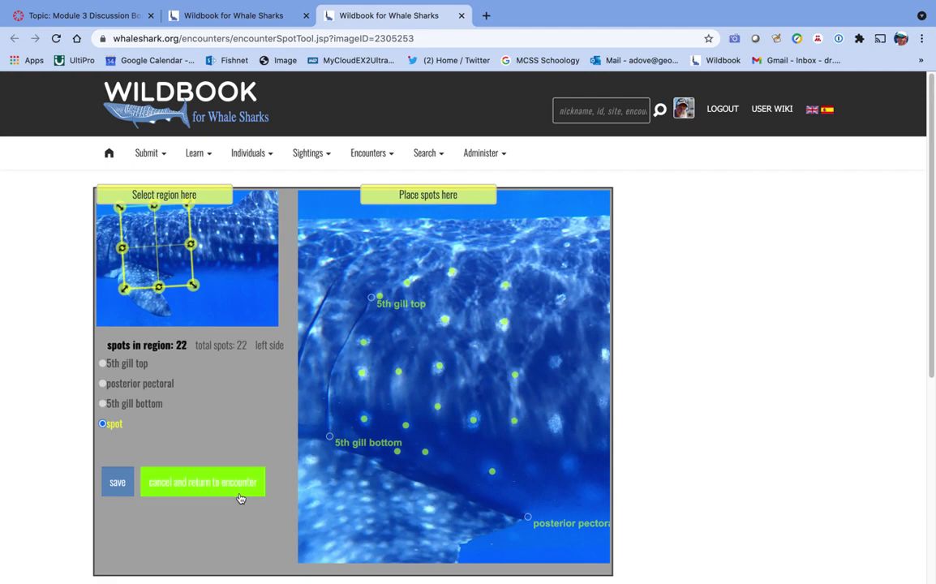
Save the marked spot data and start a ScanTask against the sharkGrid database
left_click(116, 485)
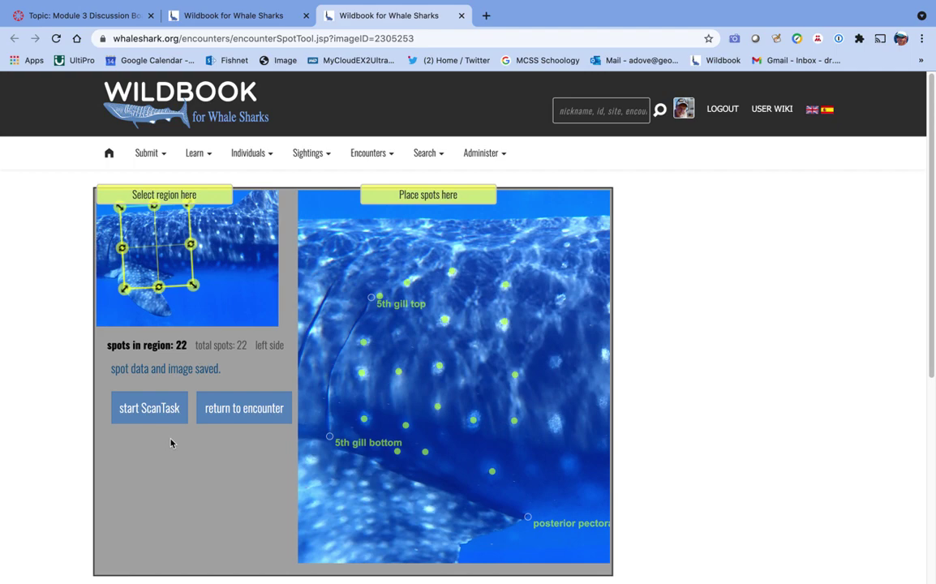
left_click(160, 410)
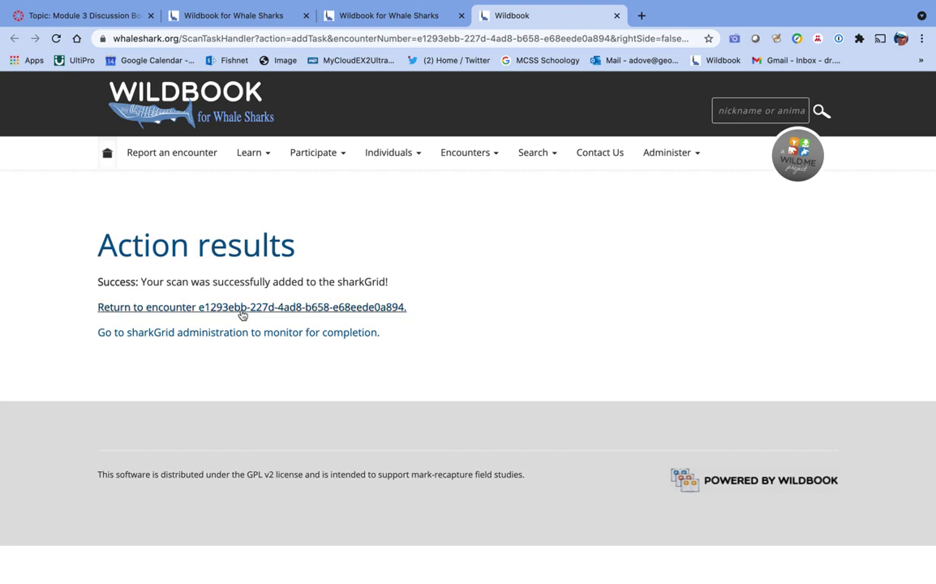
Go to sharkGrid administration and reload until the scan appears under completed scanTasks
left_click(186, 333)
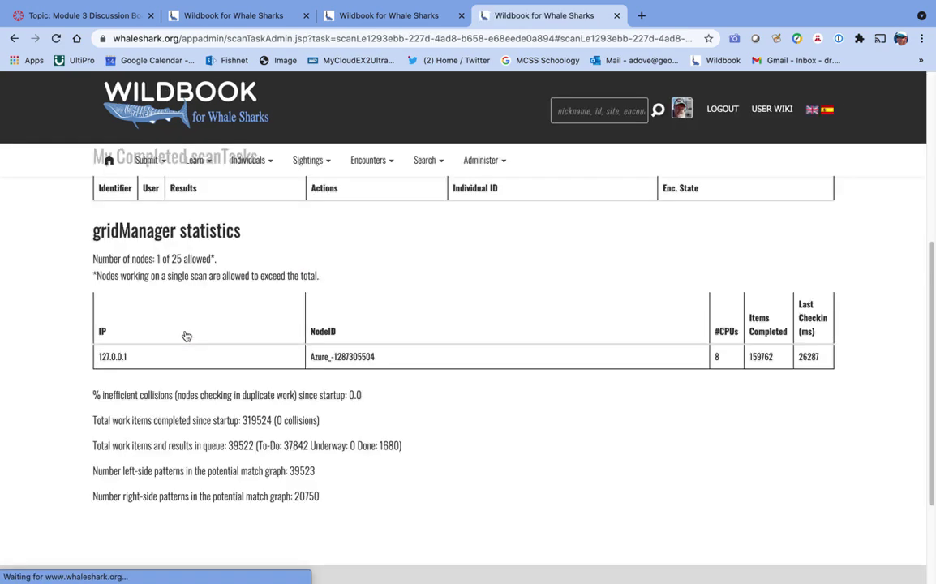
scroll(186, 335, "up", 5)
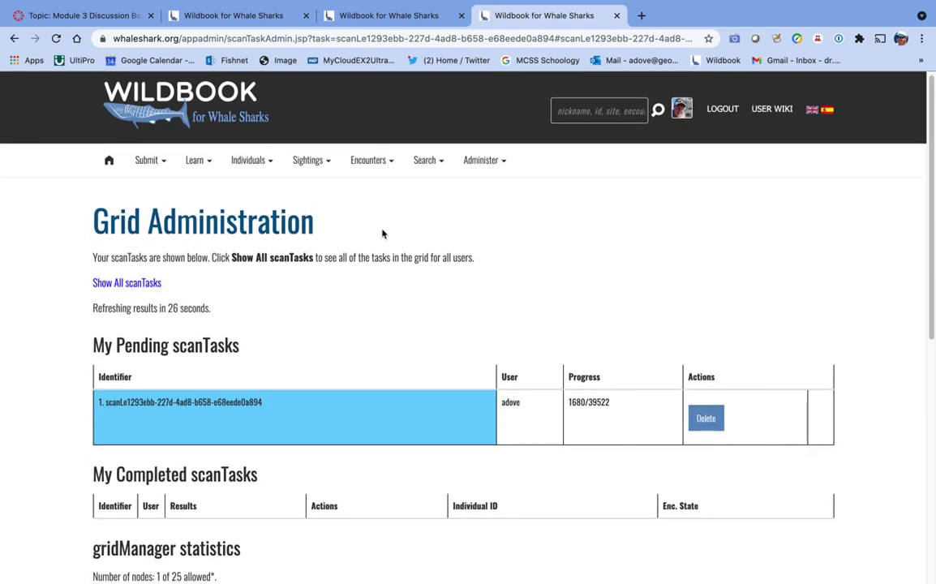
scroll(536, 282, "down", 2)
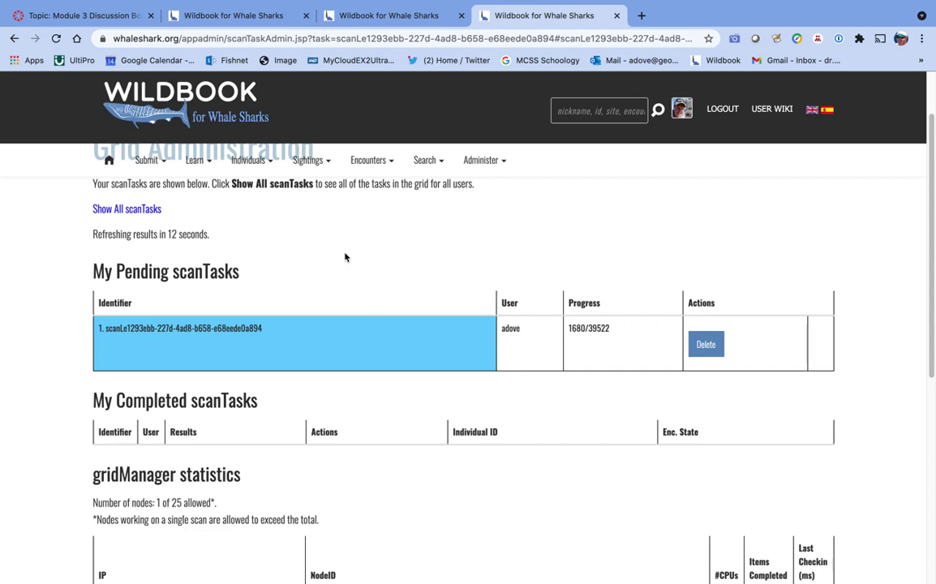
left_click(56, 38)
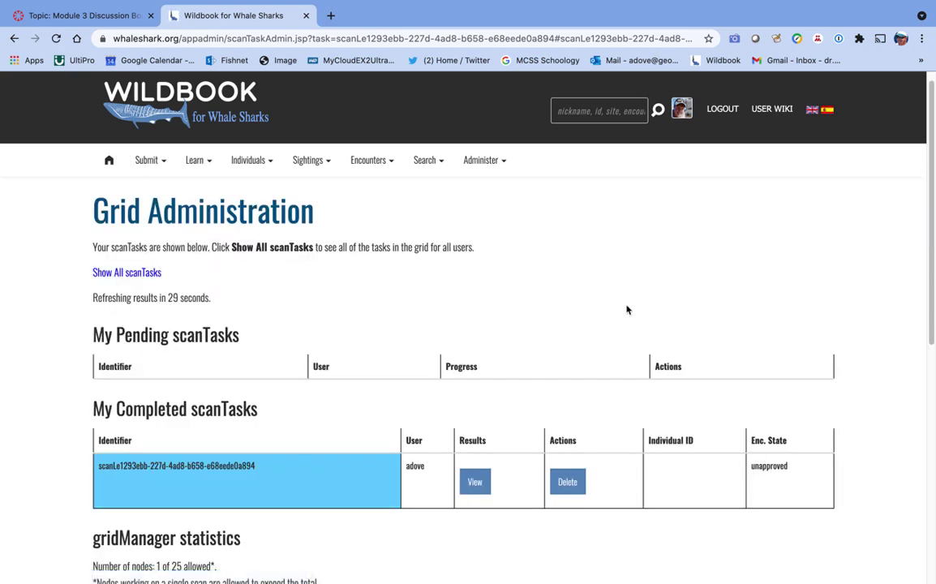
View the Modified Groth match results for the completed scan task
scroll(600, 300, "down", 7)
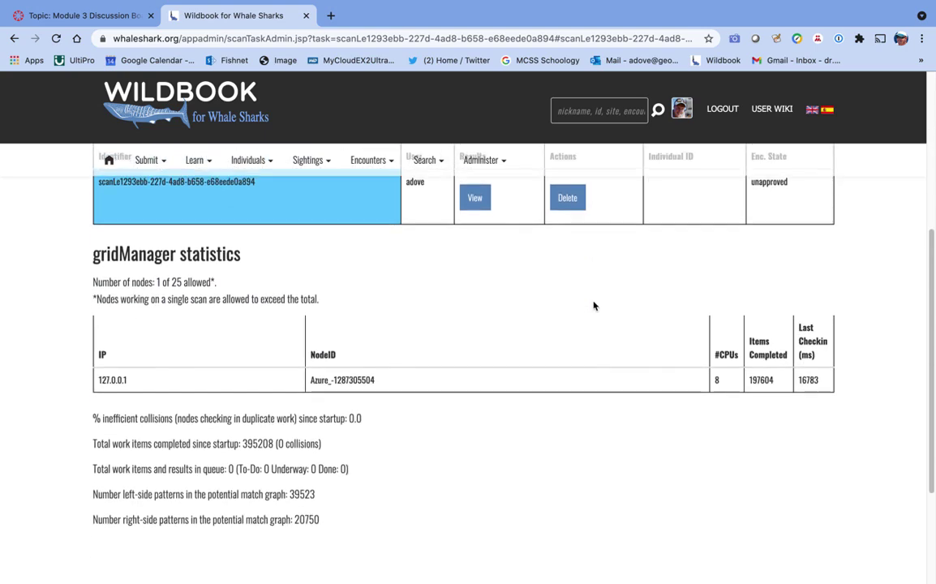
scroll(594, 306, "up", 3)
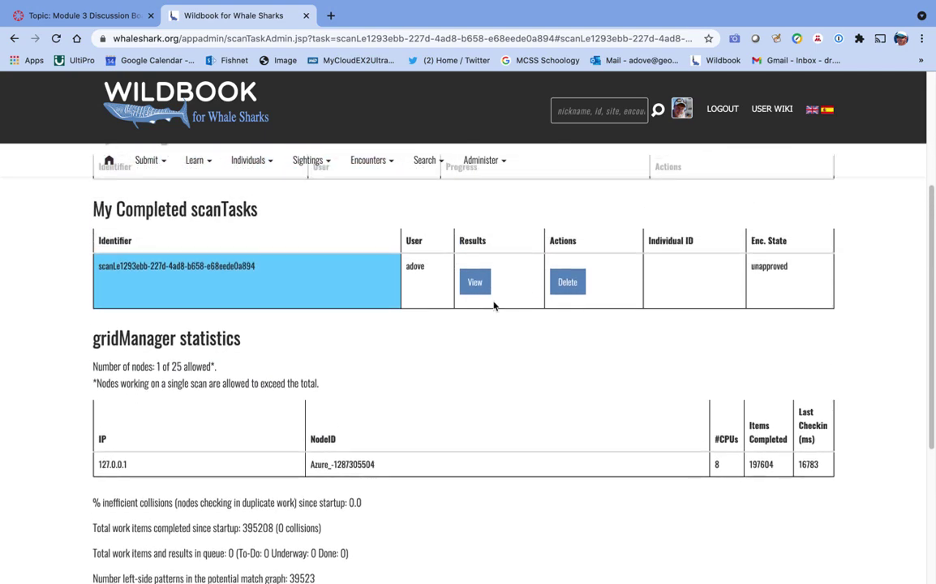
left_click(477, 283)
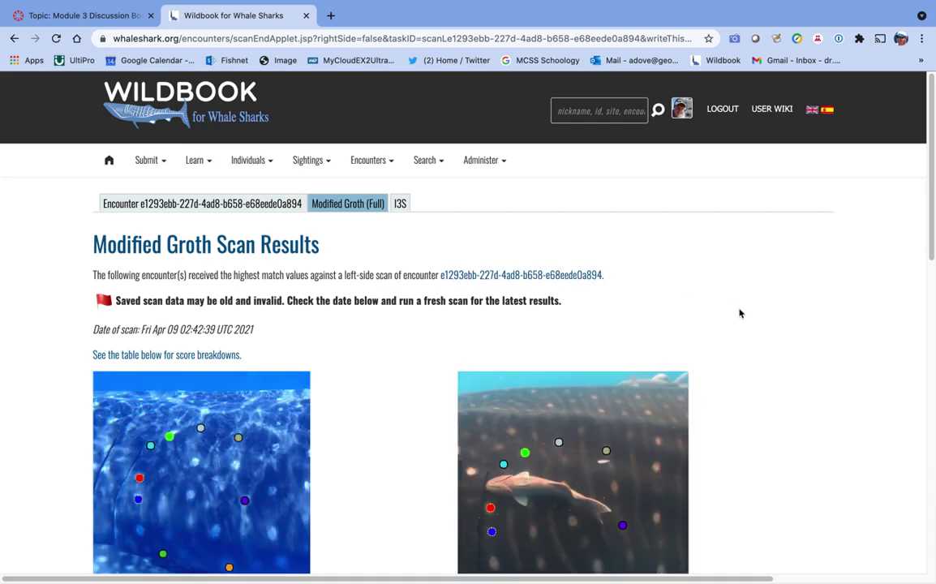
scroll(780, 397, "down", 1)
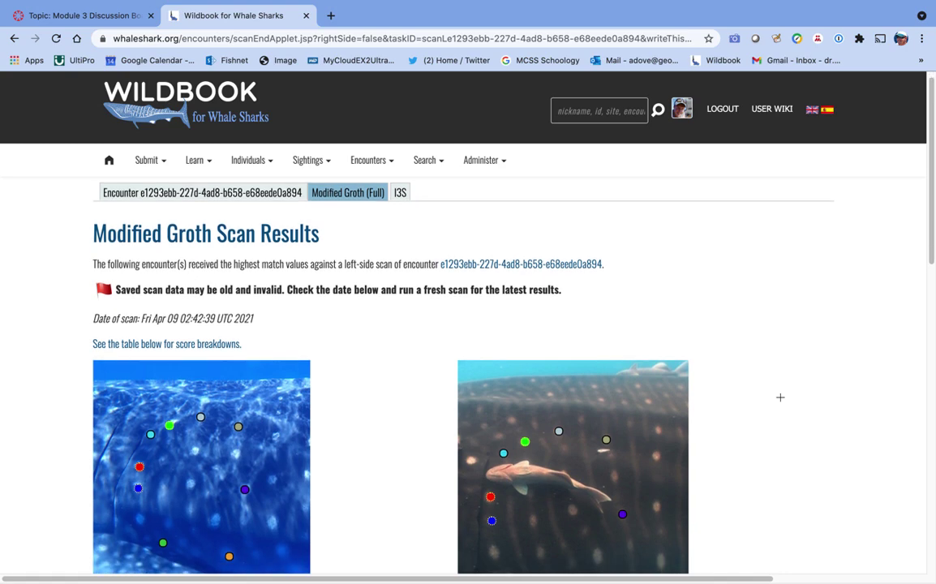
scroll(780, 397, "down", 3)
scroll(781, 398, "up", 3)
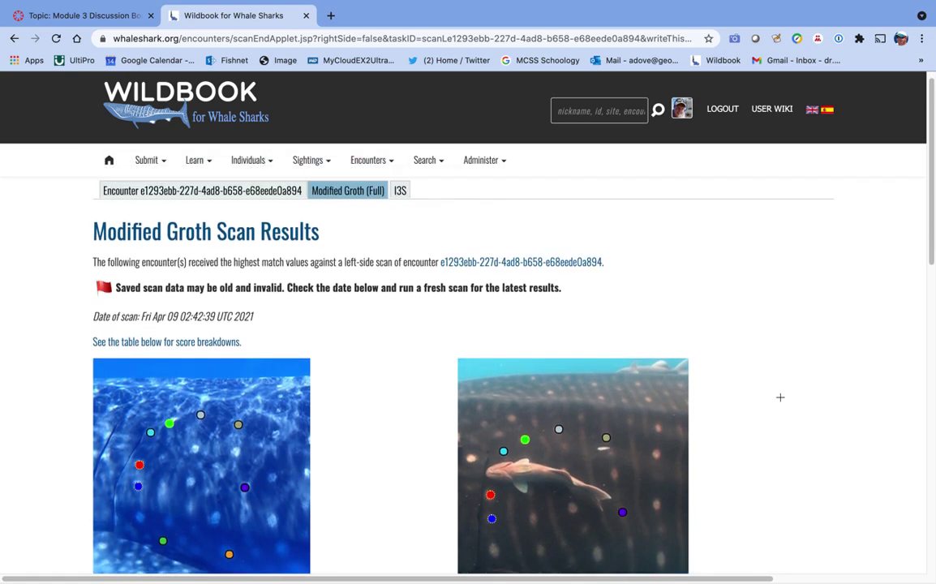
scroll(780, 398, "down", 1)
scroll(779, 397, "up", 2)
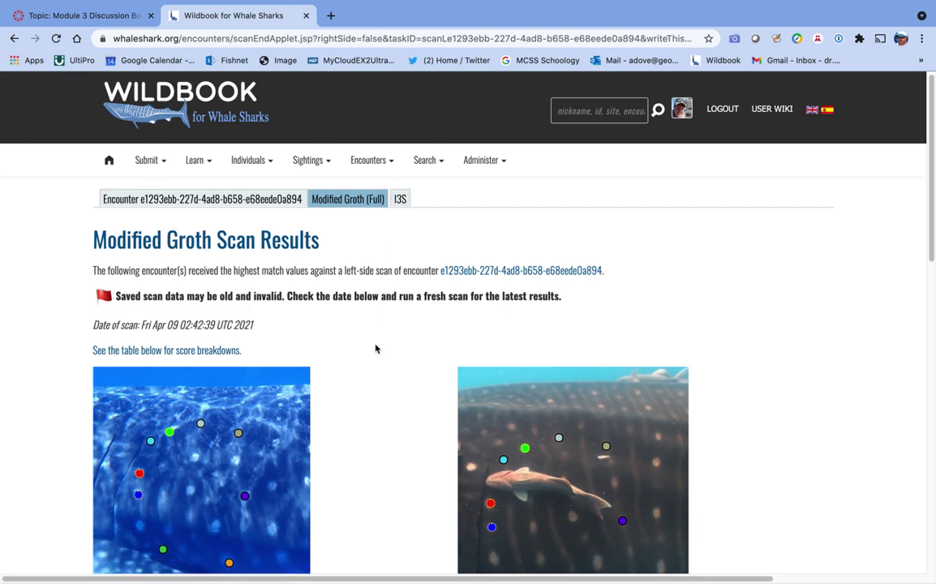
scroll(377, 349, "down", 1)
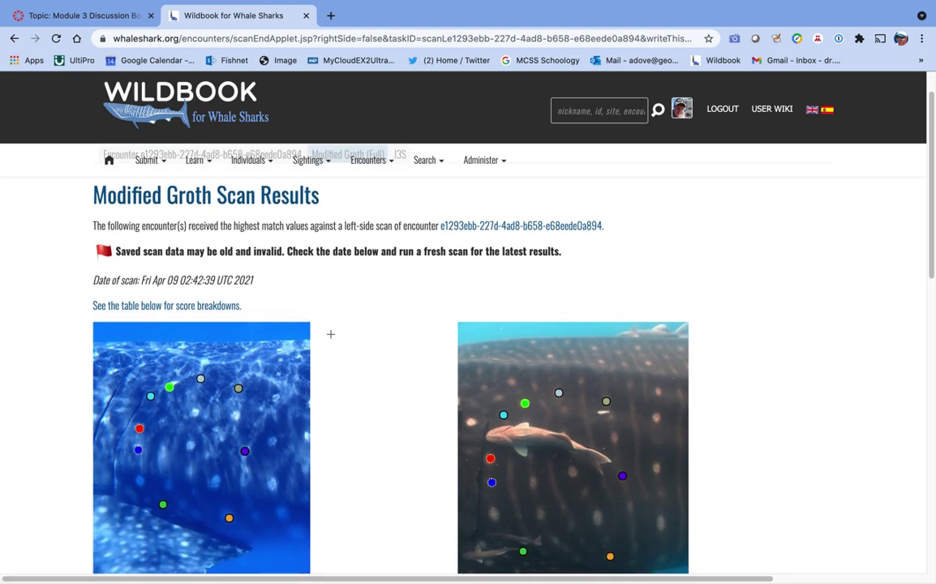
scroll(381, 426, "down", 1)
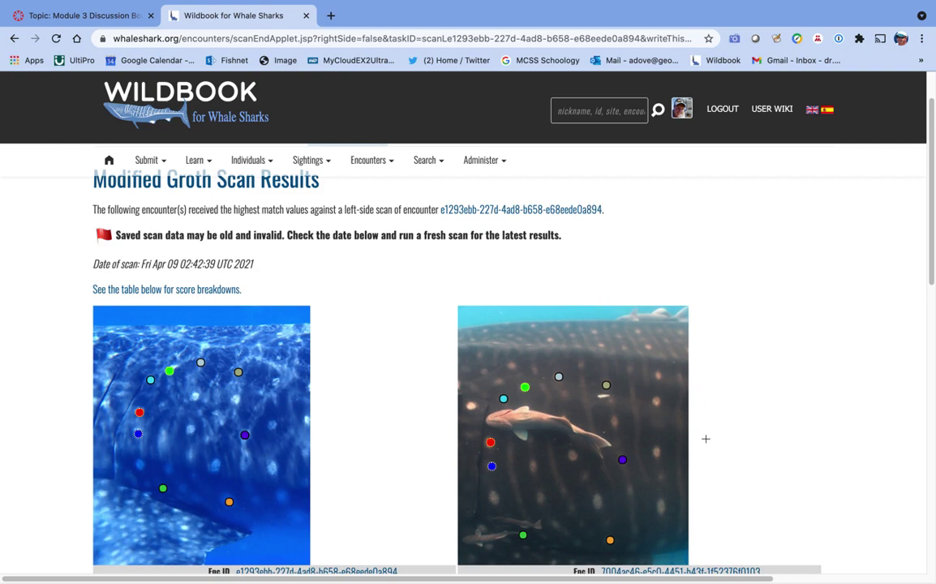
scroll(744, 439, "down", 5)
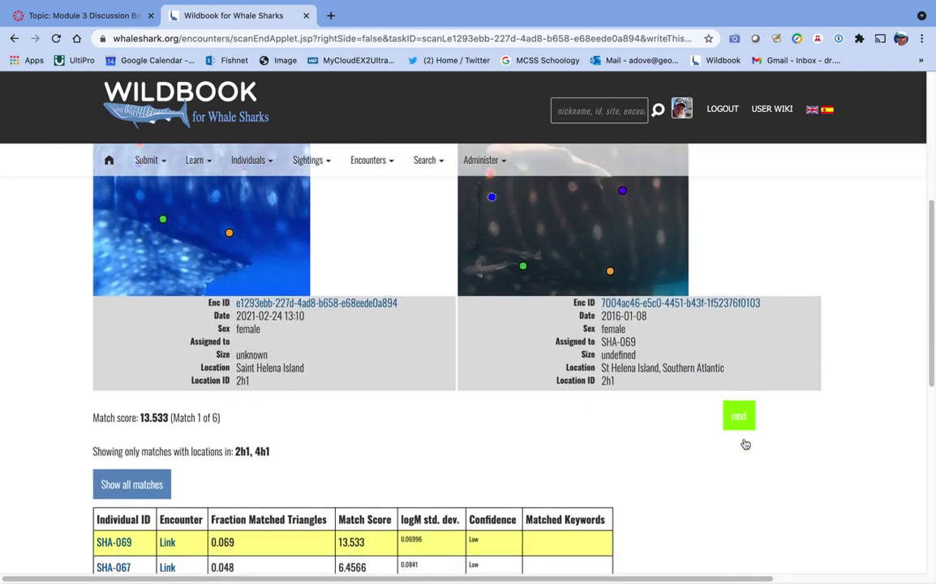
scroll(745, 444, "down", 4)
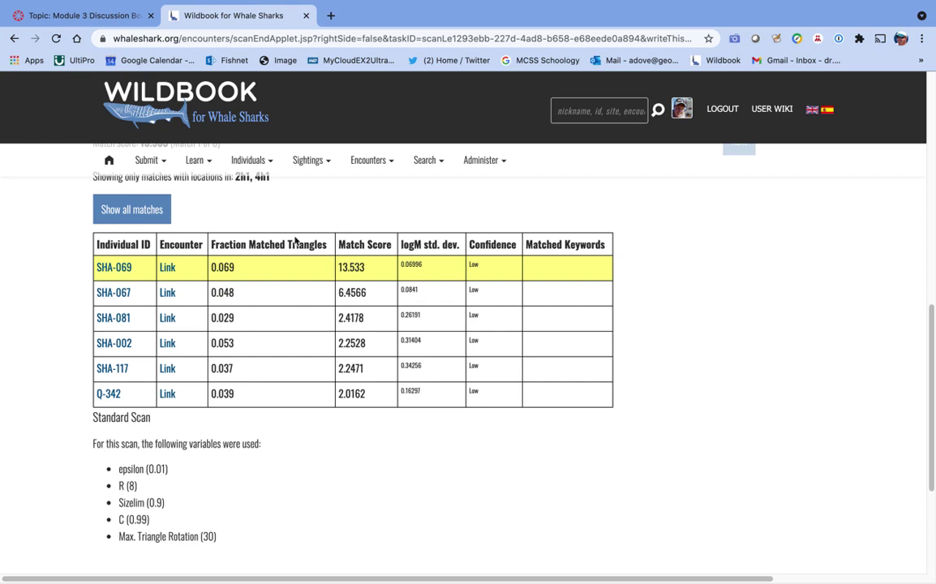
scroll(283, 228, "up", 2)
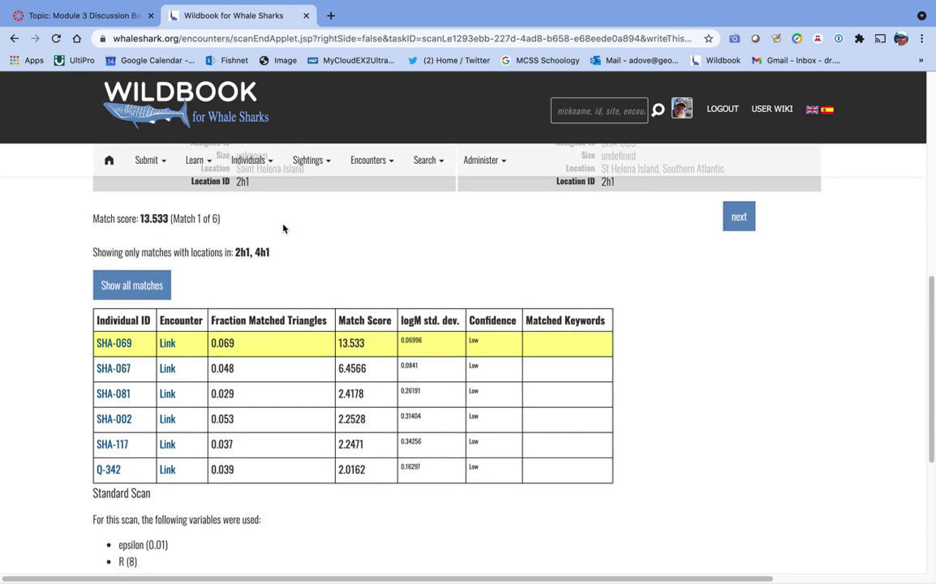
Show all 192 matches and scroll through the table, headed by A-965 at 14.831
left_click(151, 289)
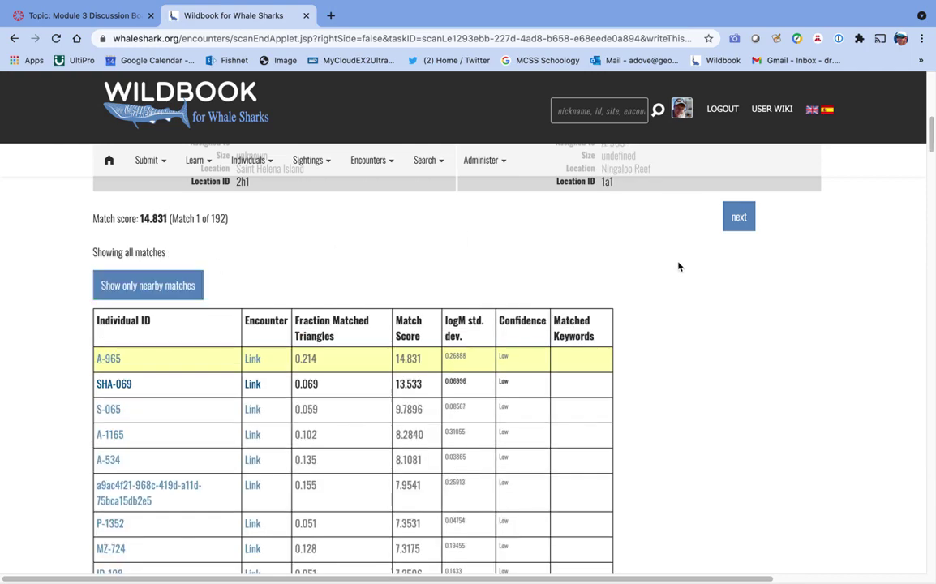
scroll(719, 385, "down", 5)
scroll(719, 386, "down", 20)
scroll(720, 386, "down", 20)
scroll(720, 386, "down", 20)
scroll(720, 386, "down", 5)
scroll(719, 386, "up", 20)
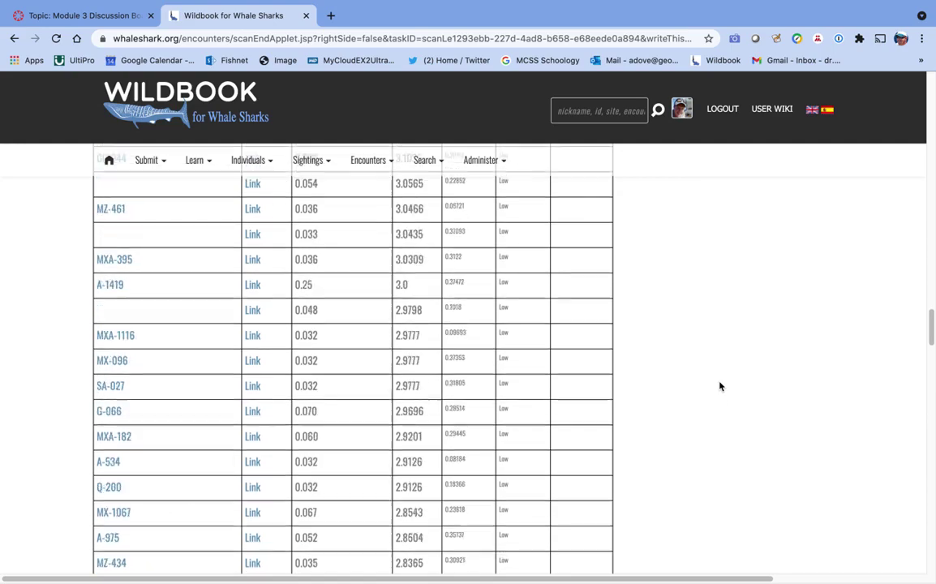
scroll(720, 387, "up", 5)
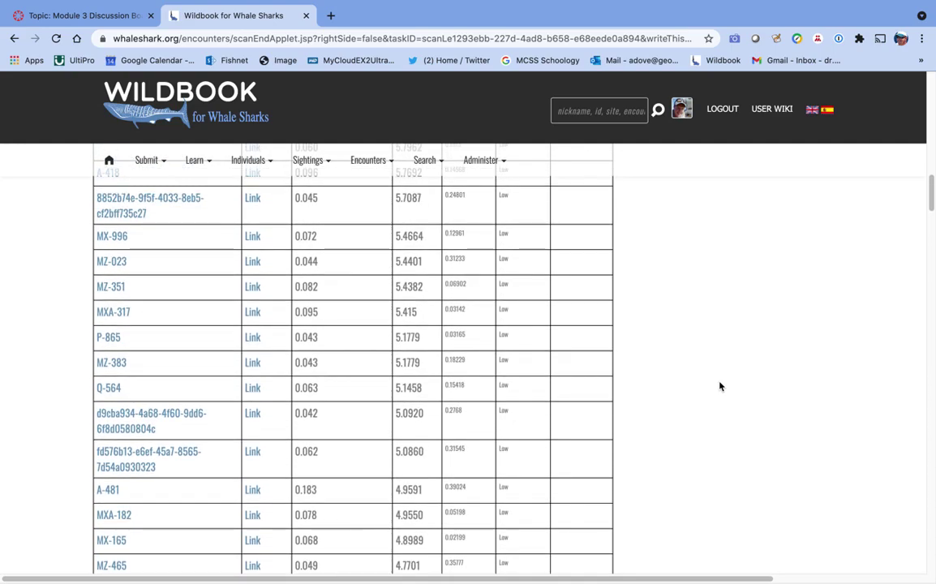
scroll(720, 386, "up", 5)
scroll(719, 387, "up", 10)
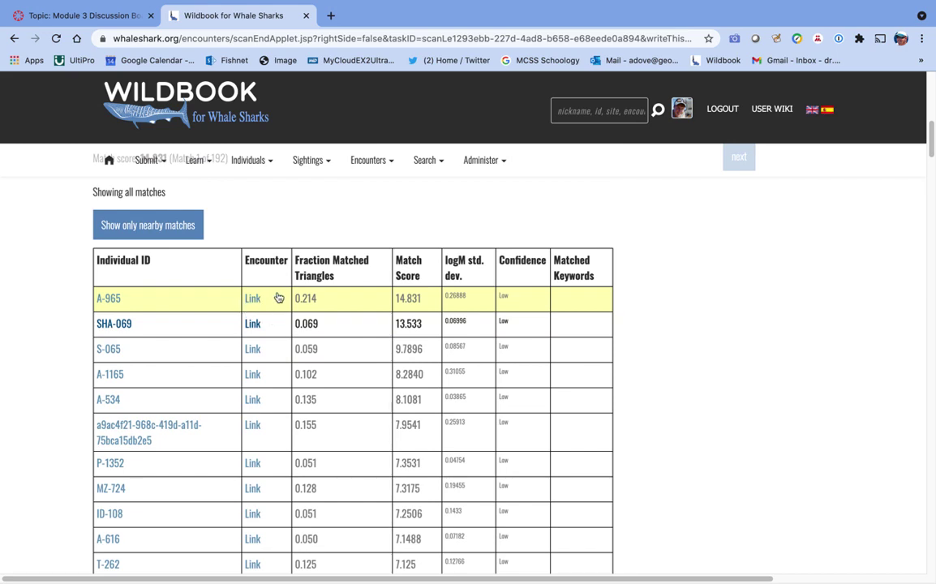
scroll(680, 270, "up", 10)
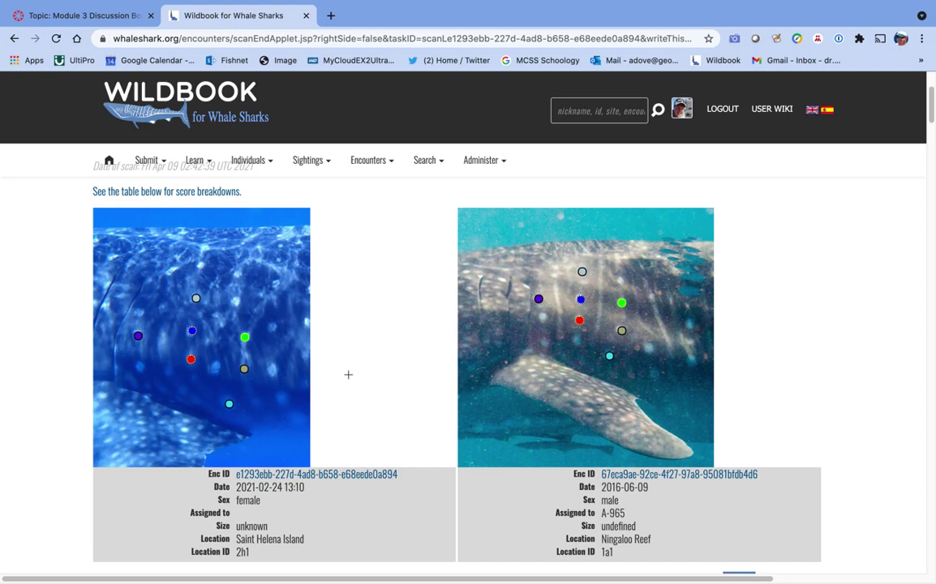
scroll(405, 365, "down", 2)
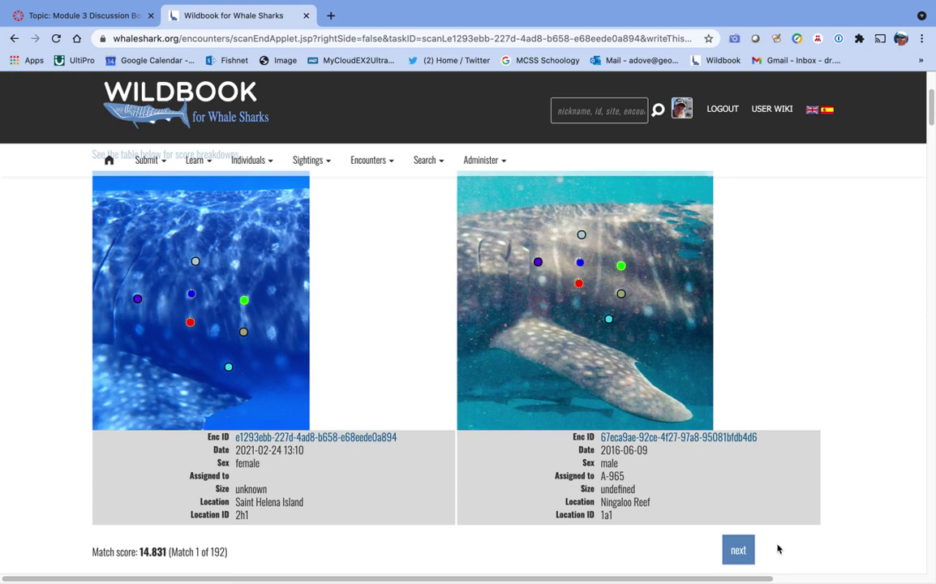
Page through candidate matches 2 (SHA-069) to 18 (G-033), then scroll back to the top
mouse_move(137, 300)
left_click(743, 549)
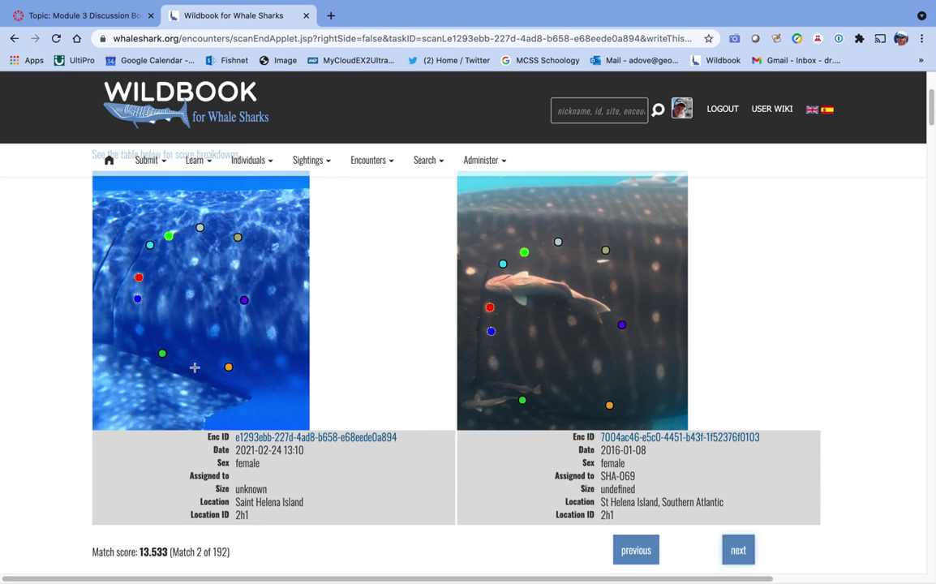
left_click(741, 555)
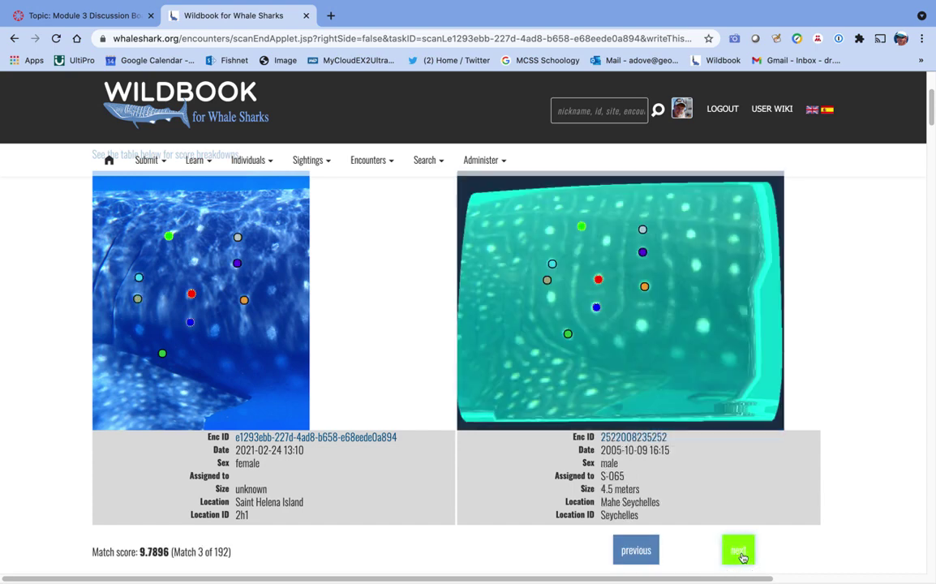
left_click(740, 555)
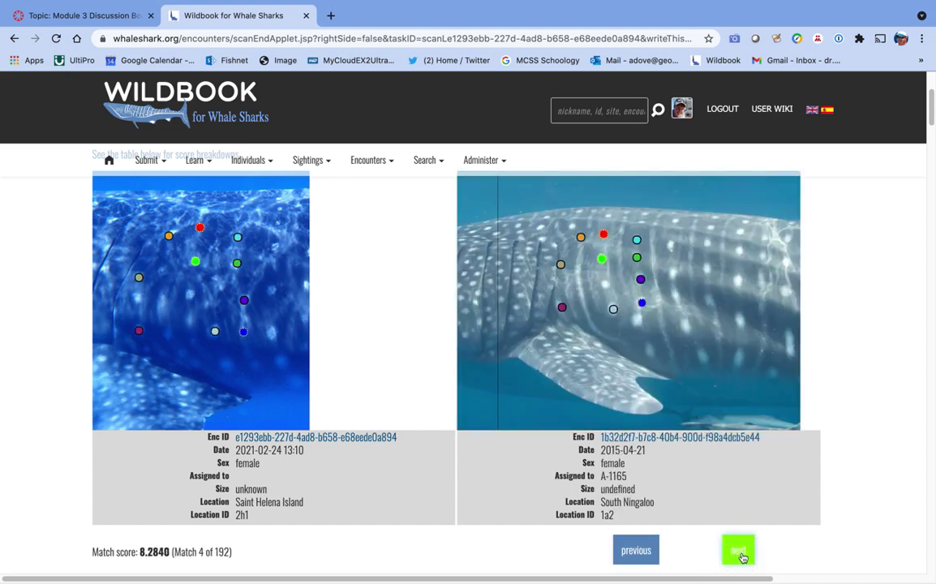
left_click(740, 555)
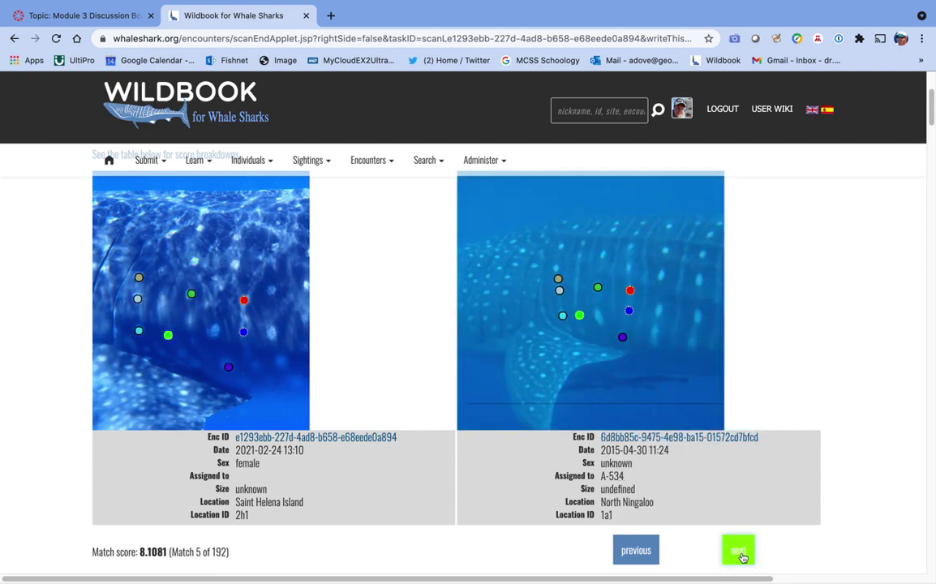
left_click(741, 555)
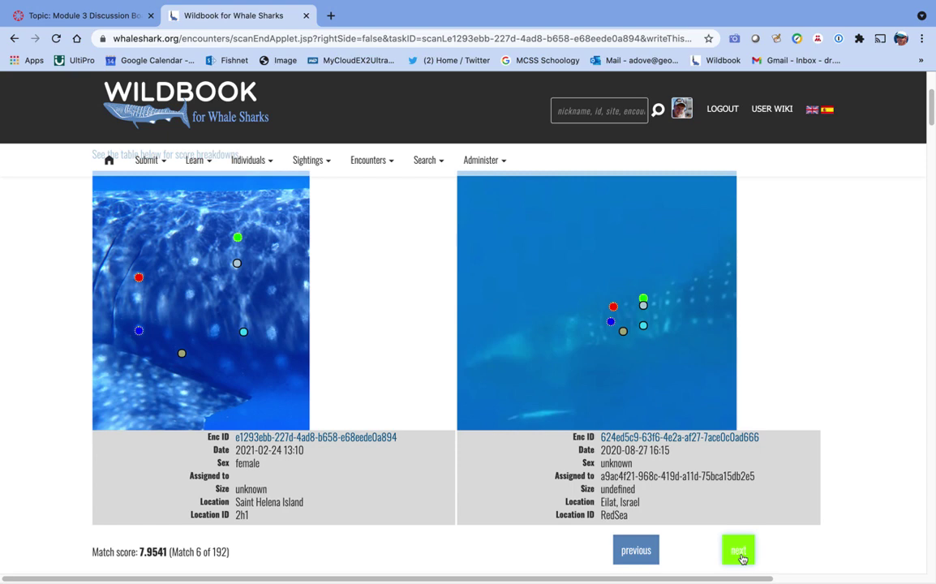
left_click(738, 551)
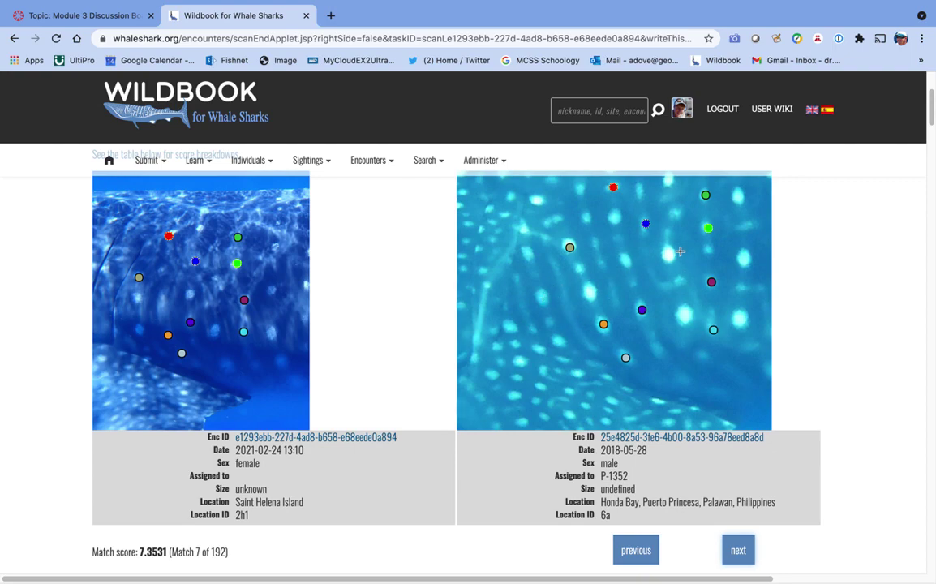
left_click(738, 552)
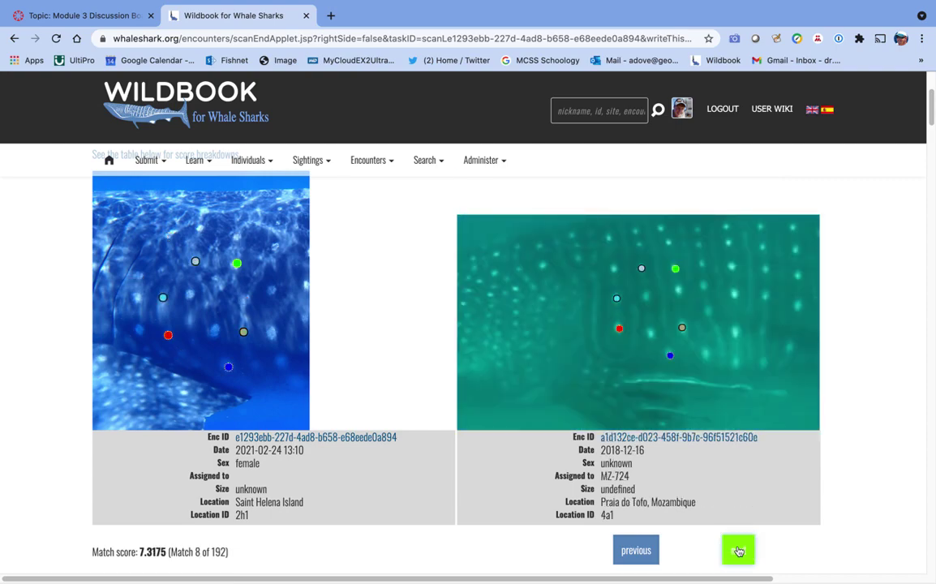
left_click(739, 551)
left_click(738, 552)
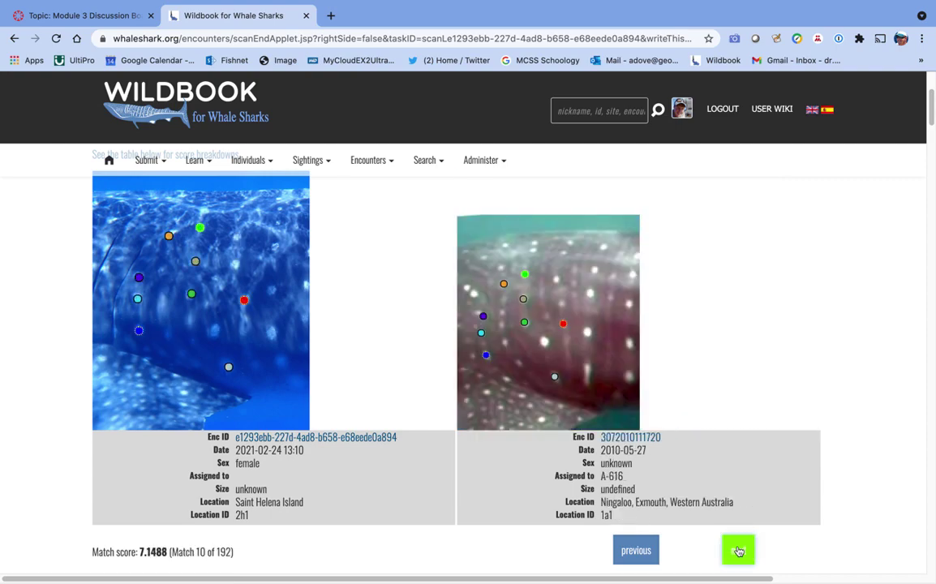
left_click(739, 551)
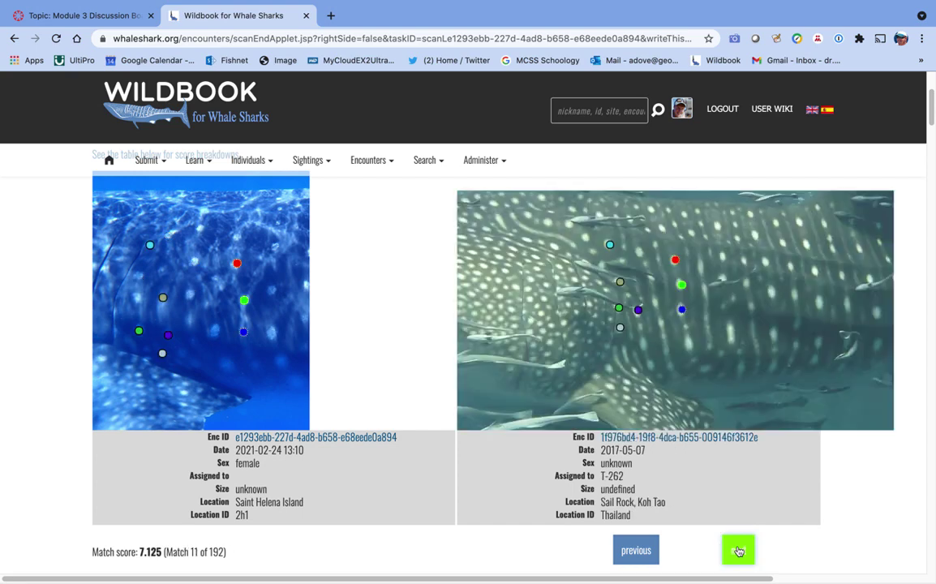
left_click(738, 551)
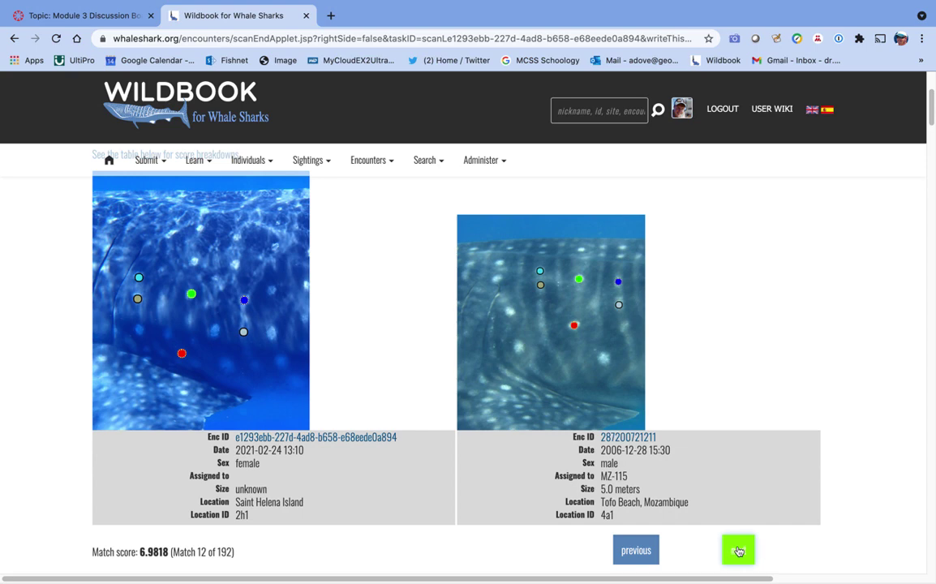
left_click(738, 552)
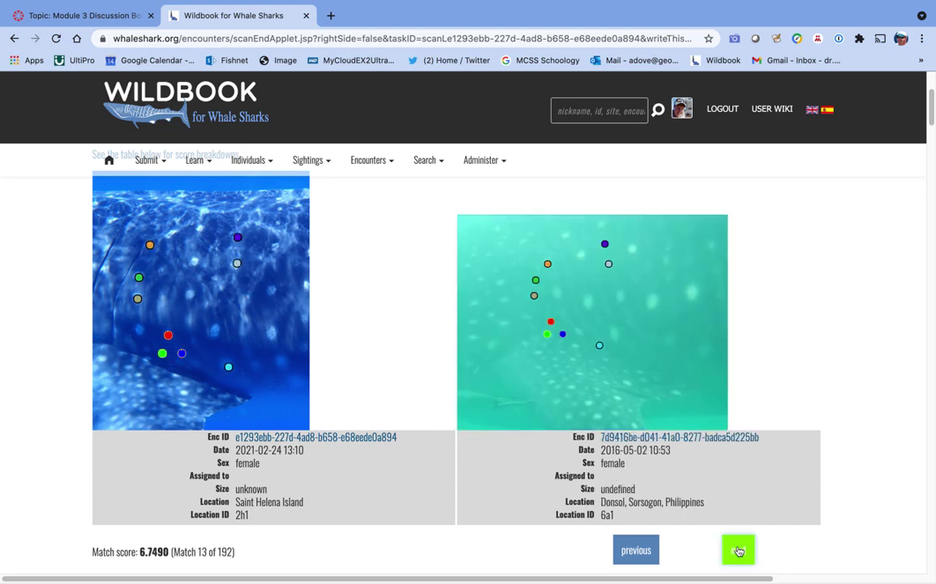
left_click(738, 552)
left_click(738, 551)
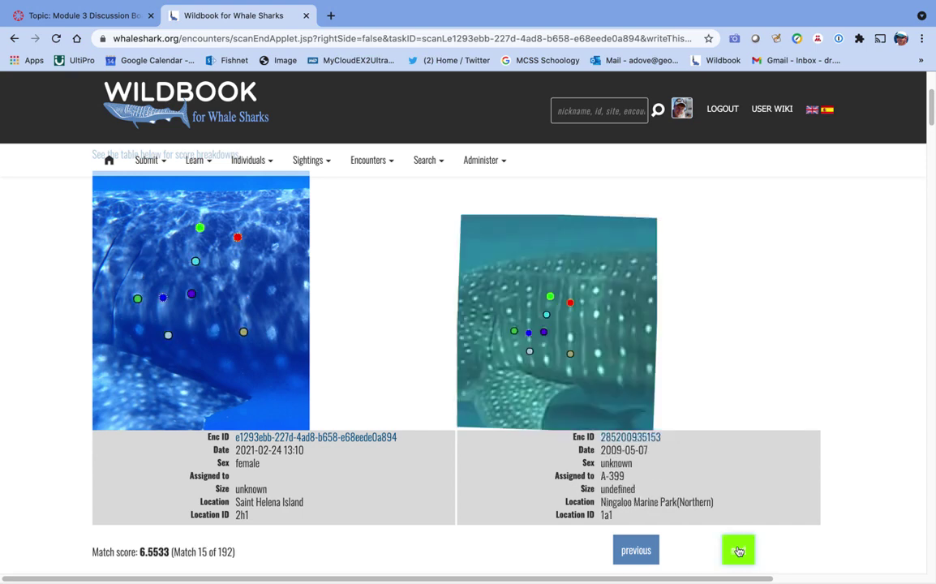
left_click(738, 551)
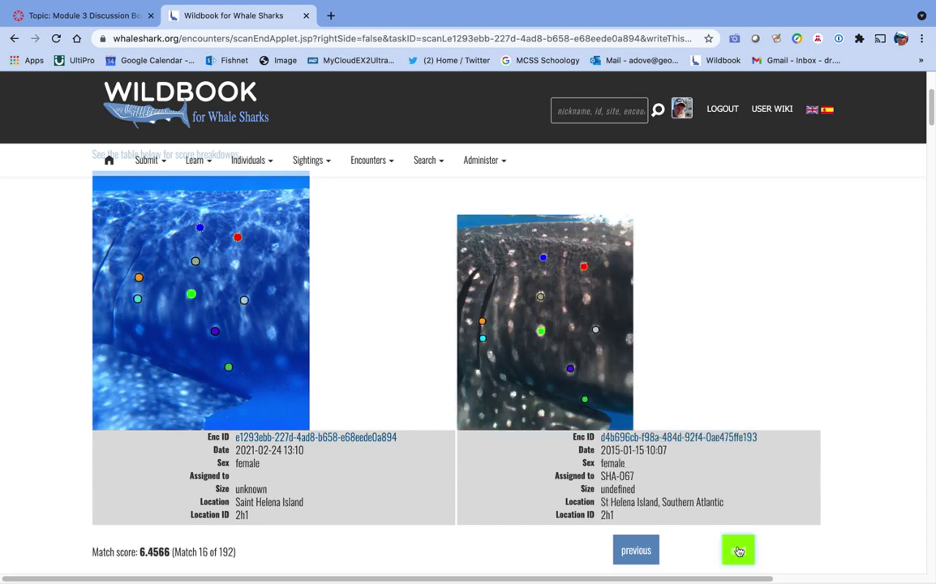
left_click(738, 552)
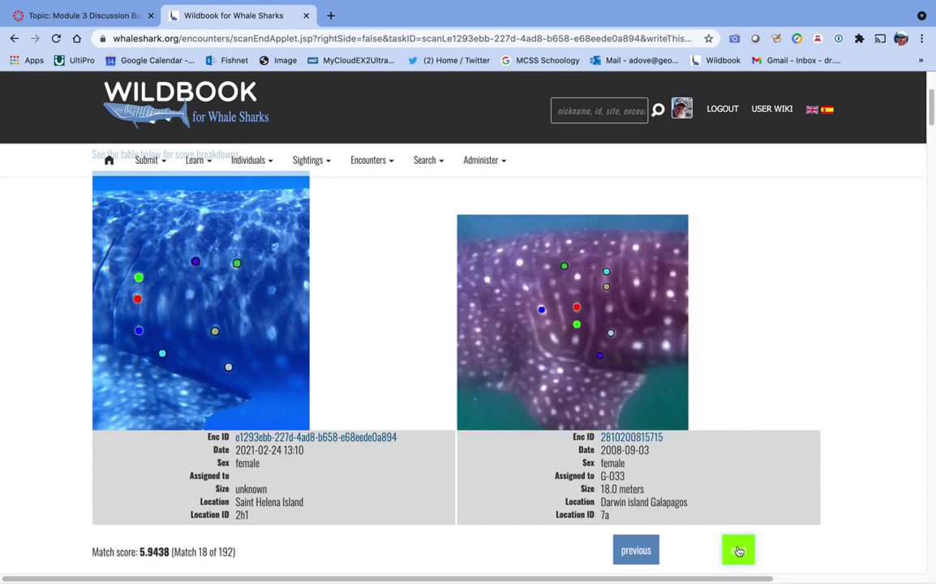
left_click(738, 552)
scroll(760, 305, "up", 5)
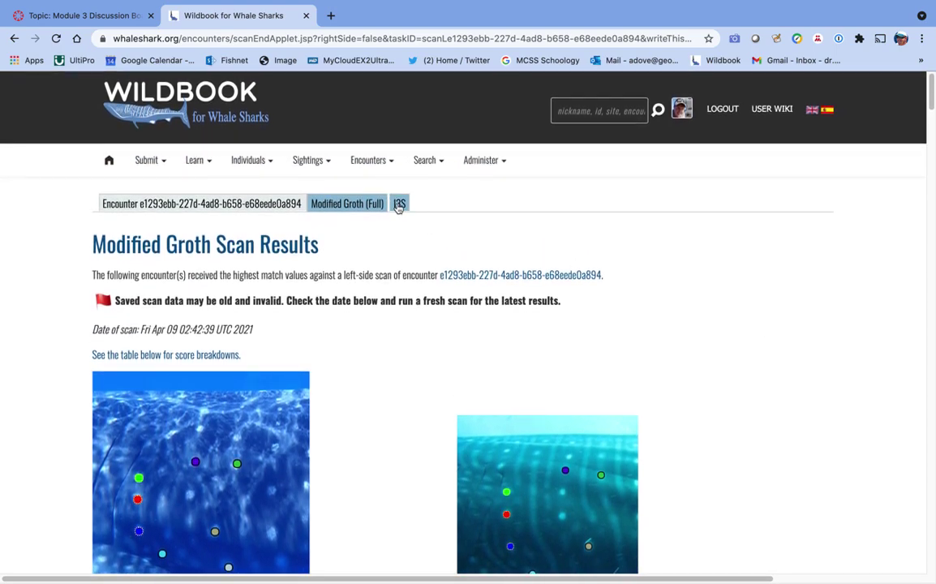
Open the I3S scan results for this encounter and scroll through them
left_click(399, 204)
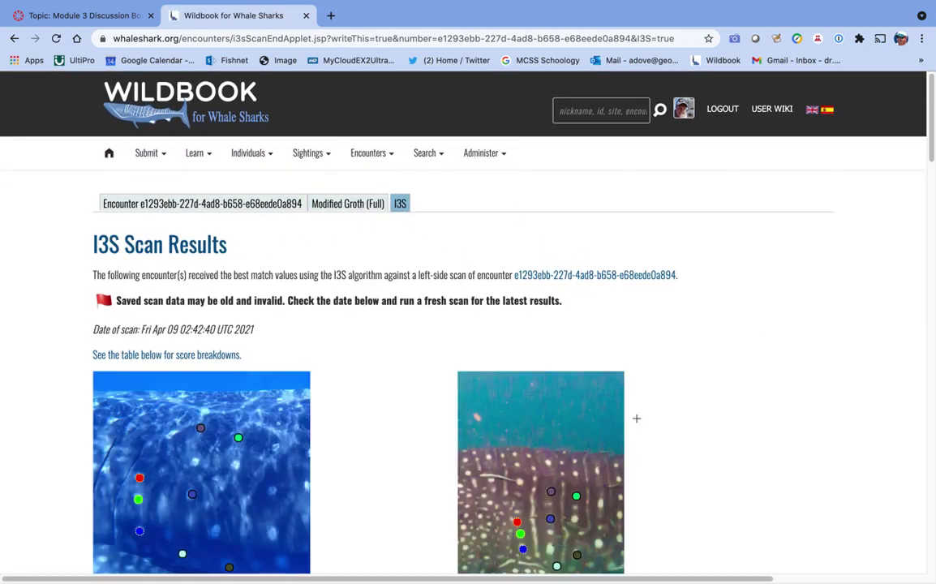
scroll(741, 490, "down", 3)
scroll(742, 489, "down", 10)
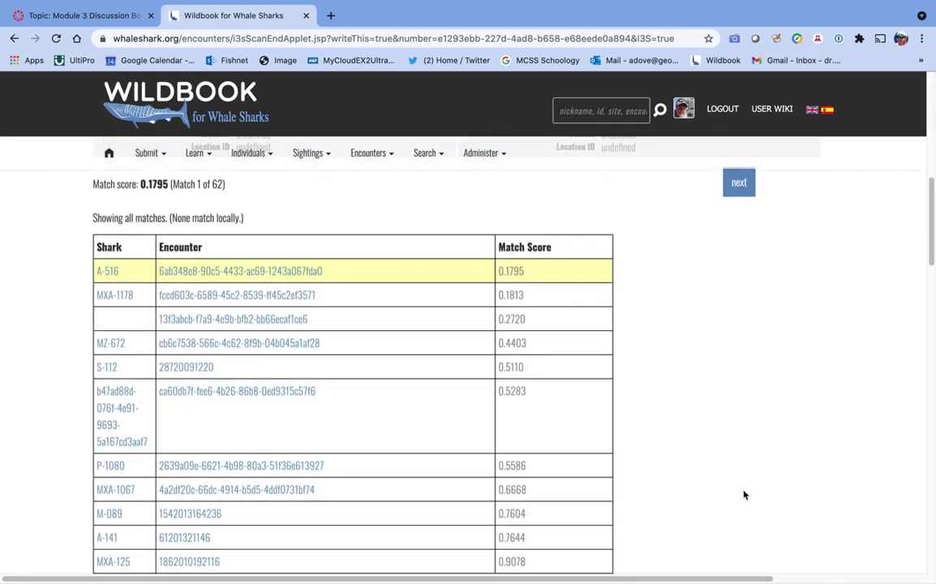
scroll(745, 494, "up", 7)
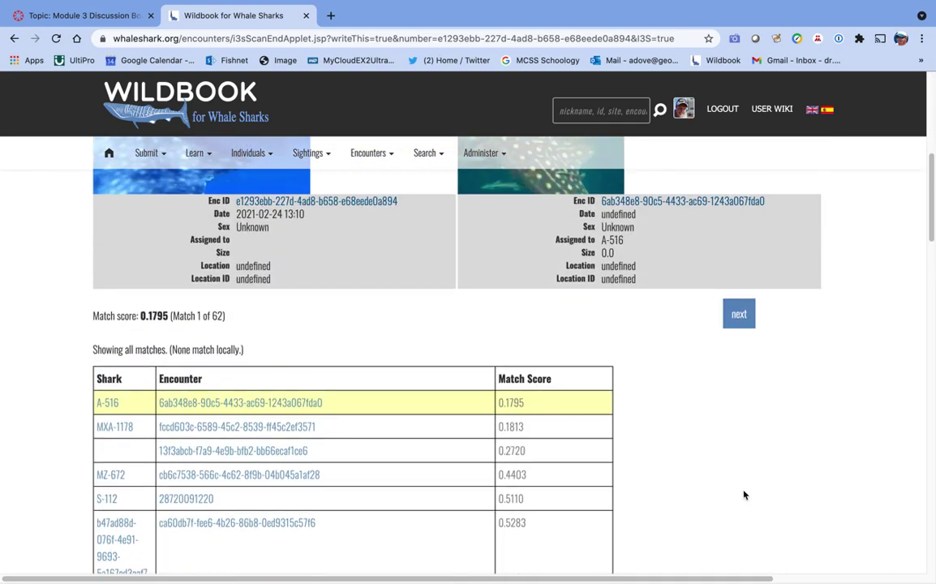
scroll(744, 494, "up", 3)
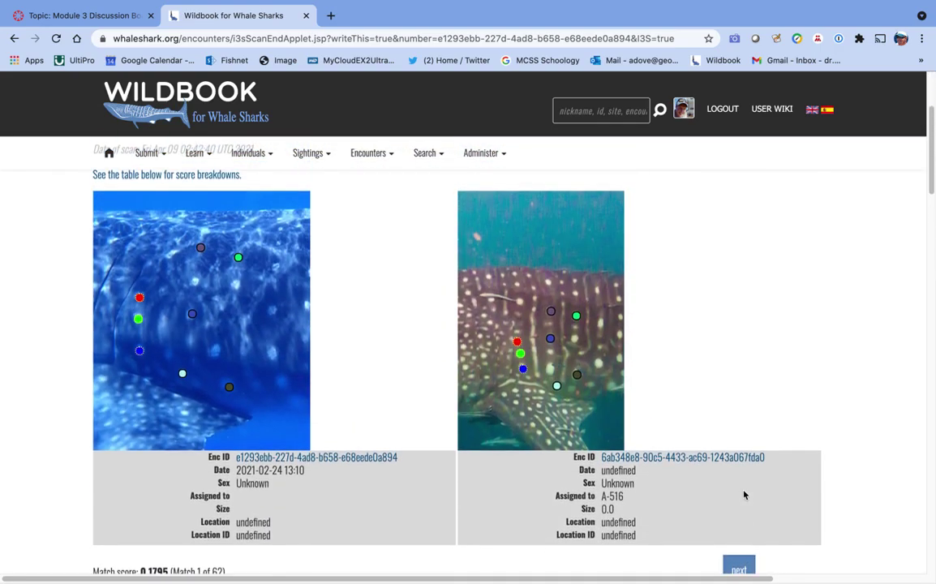
scroll(744, 495, "down", 1)
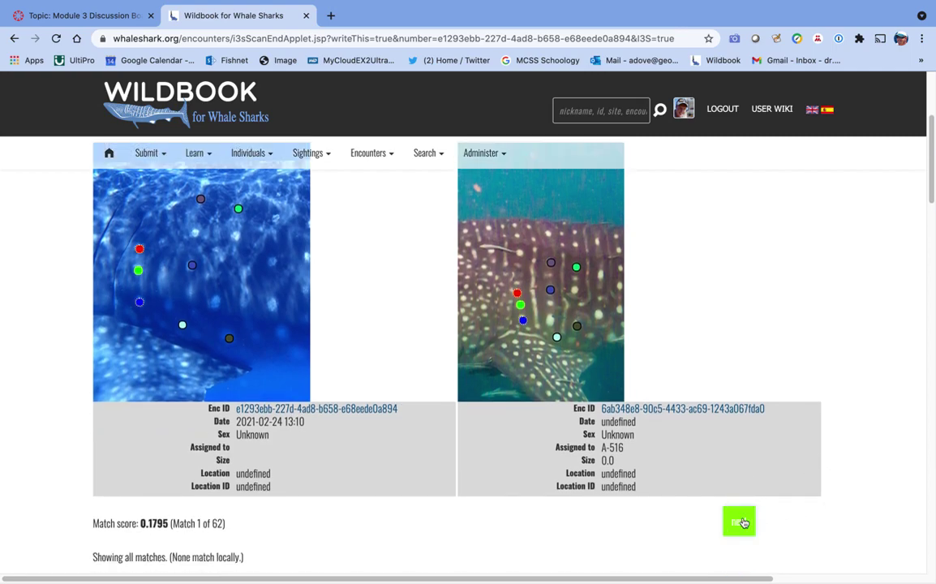
Compare candidate matches 2 to 4 of 62, then open this encounter's page in a new tab
left_click(740, 521)
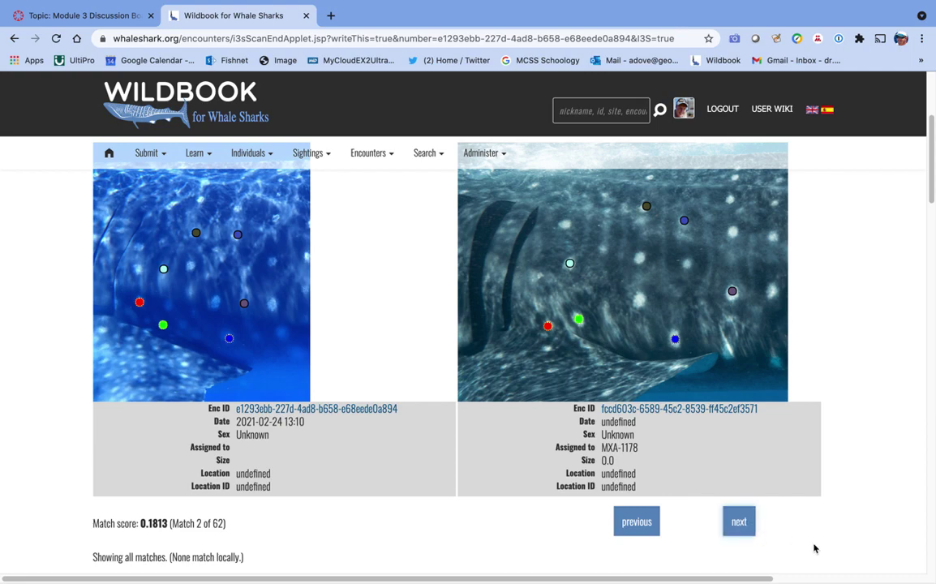
left_click(740, 523)
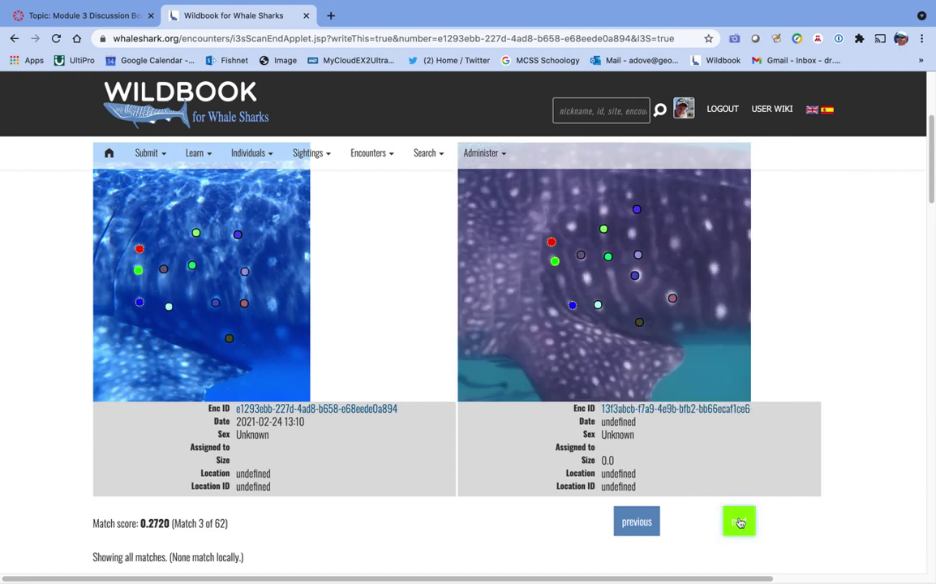
left_click(740, 523)
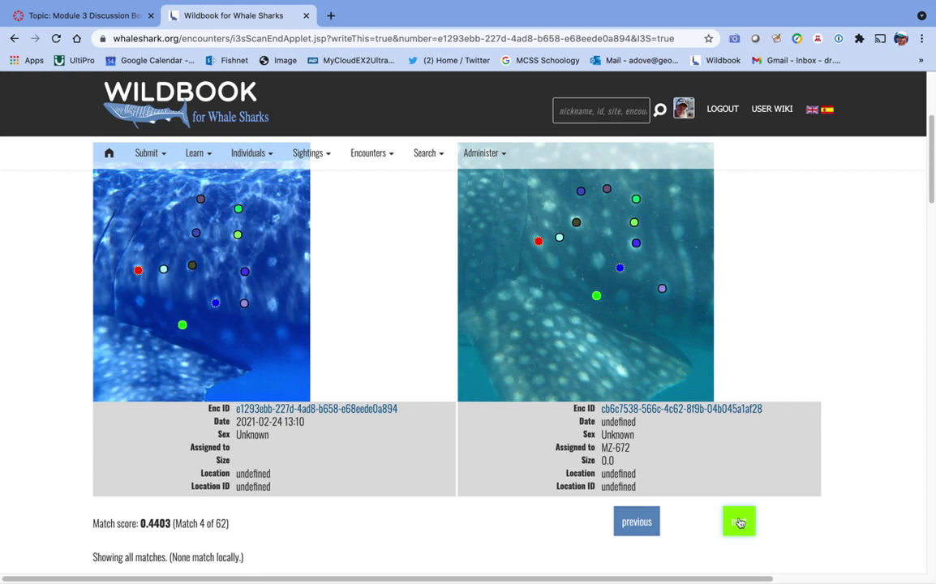
left_click(739, 522)
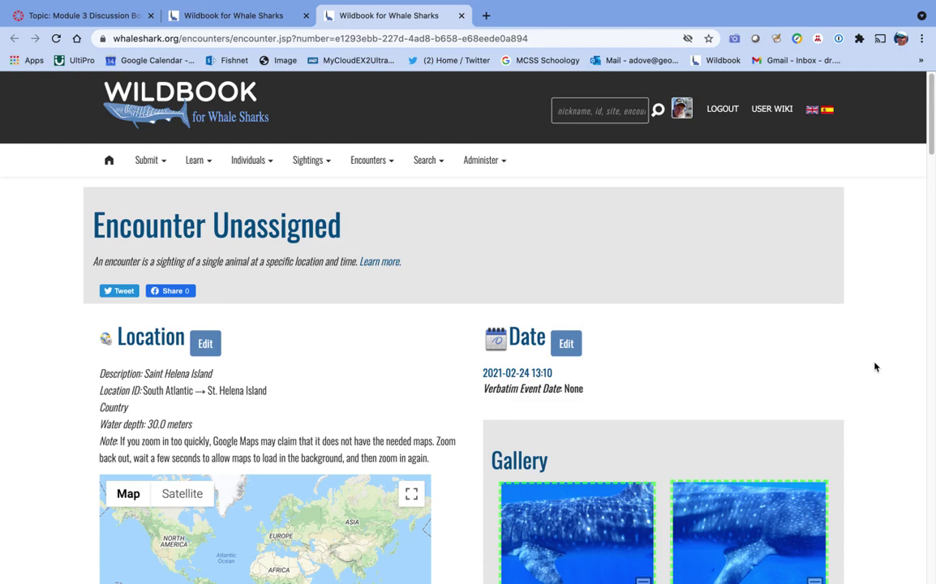
In the Identity section, record the match as 'Pattern match' and take the suggested new ID SHA-295
scroll(874, 367, "down", 1)
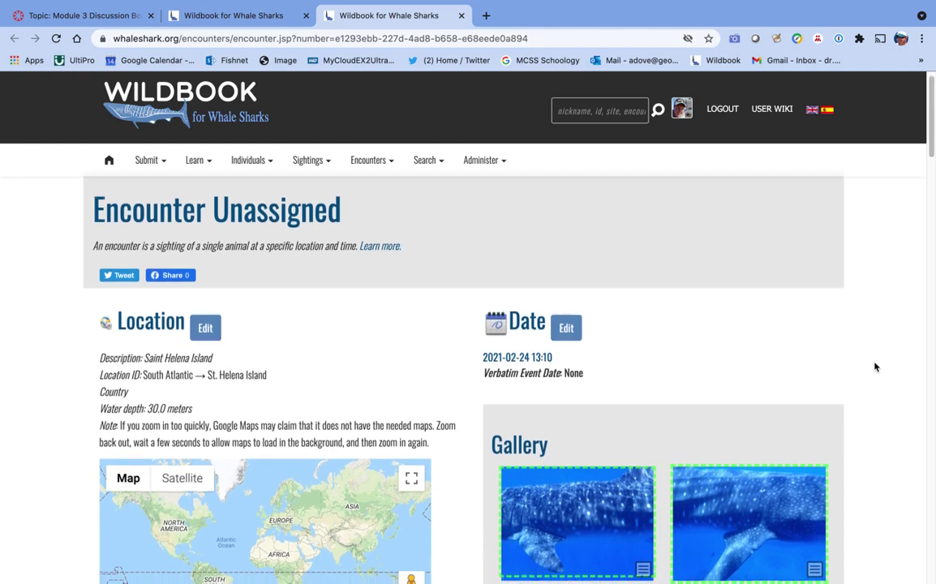
scroll(875, 366, "down", 5)
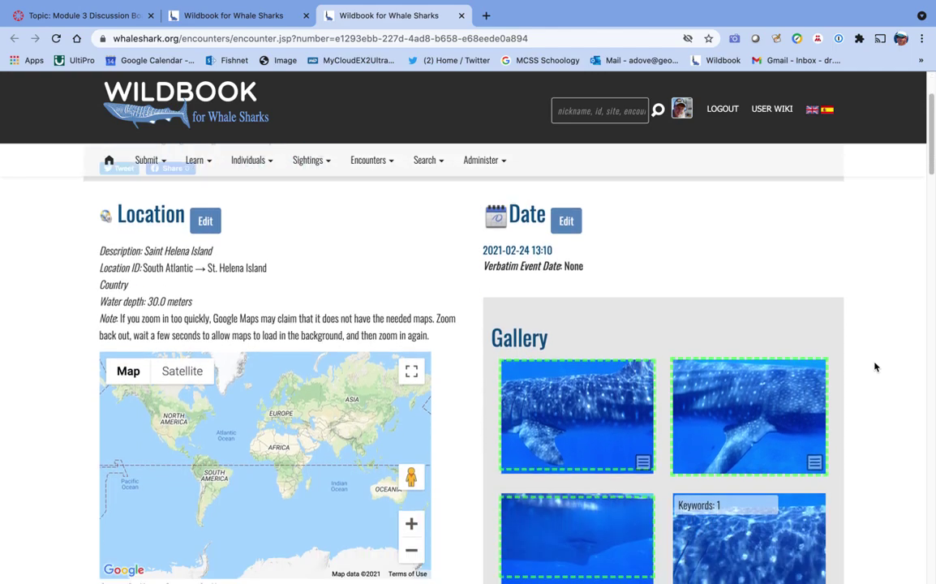
scroll(874, 367, "down", 4)
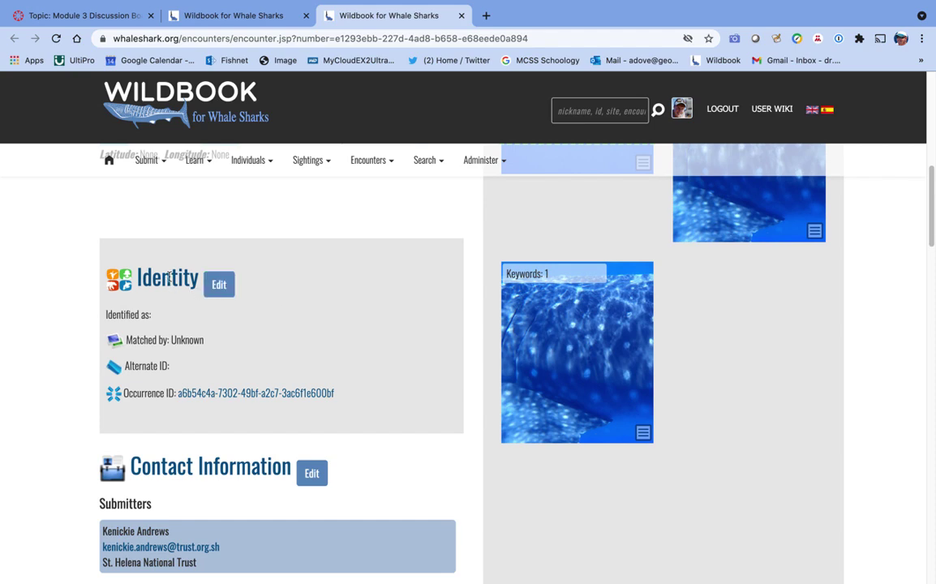
left_click(224, 291)
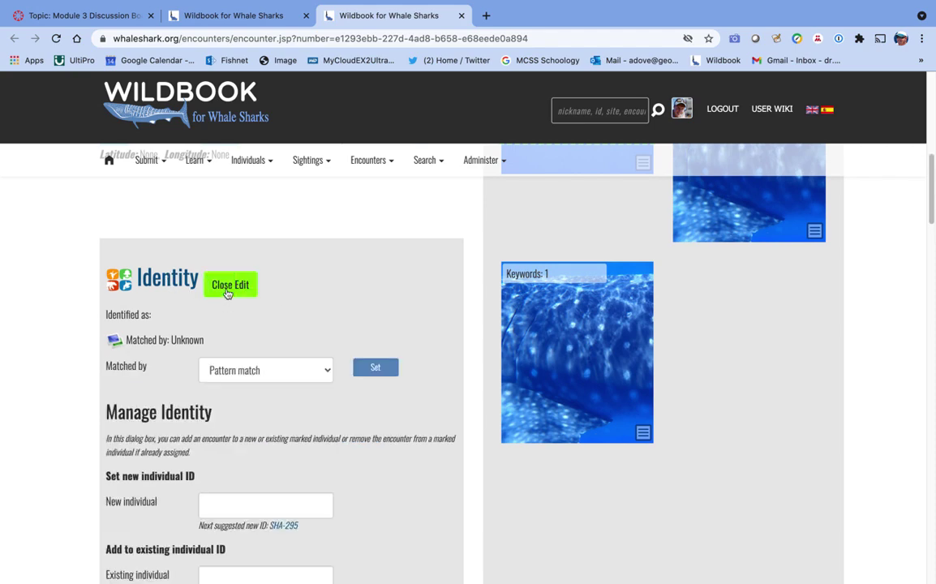
scroll(397, 311, "down", 3)
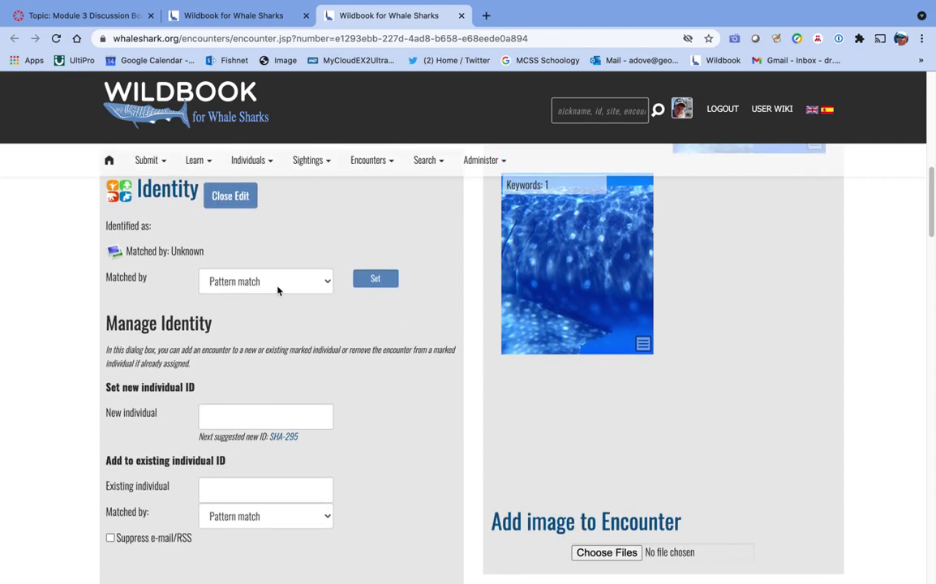
left_click(368, 282)
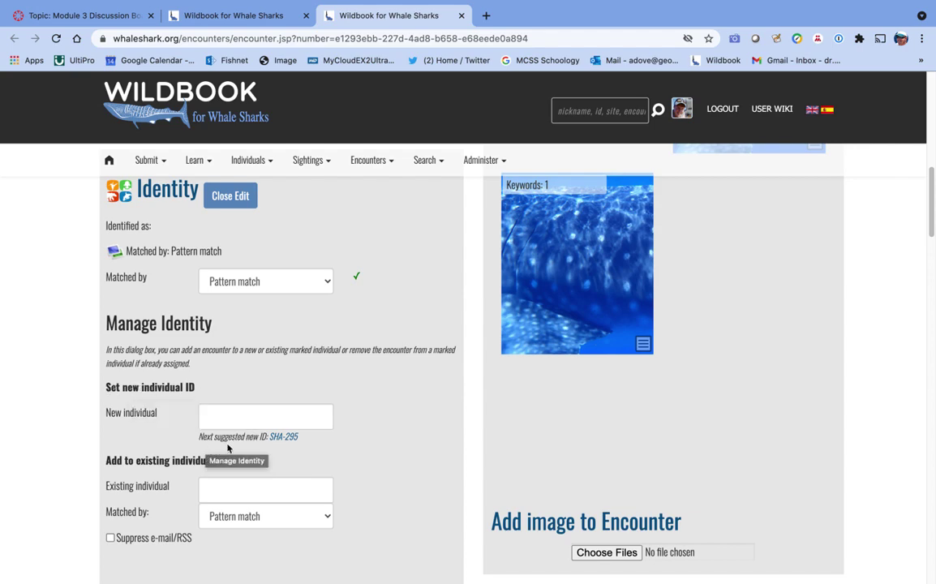
left_click(284, 437)
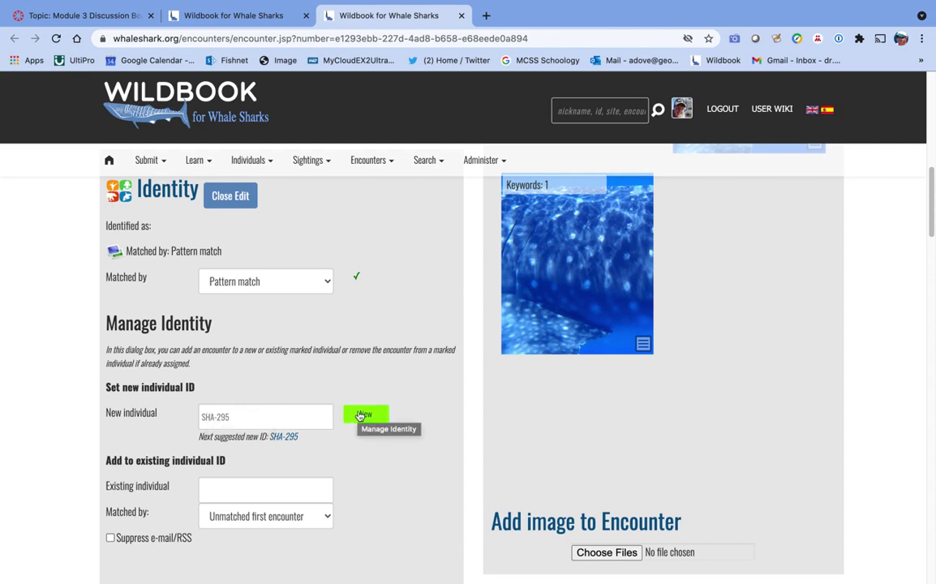
Create the new individual SHA-295 from this encounter
left_click(360, 415)
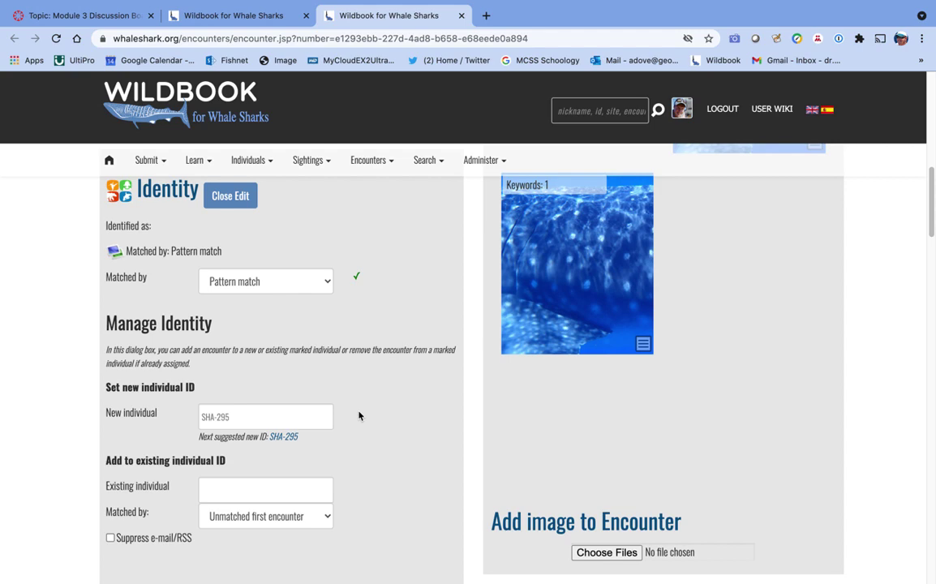
scroll(369, 419, "down", 3)
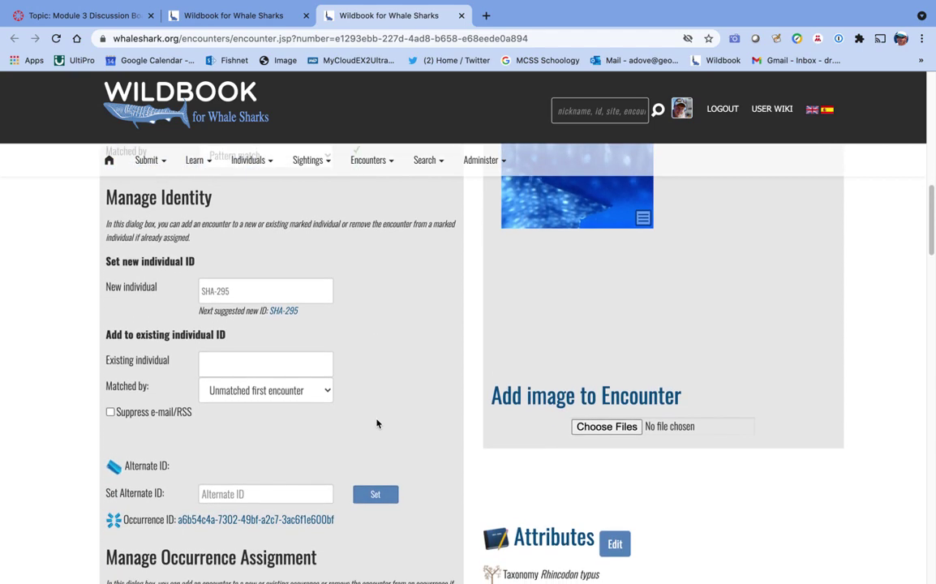
scroll(376, 423, "down", 1)
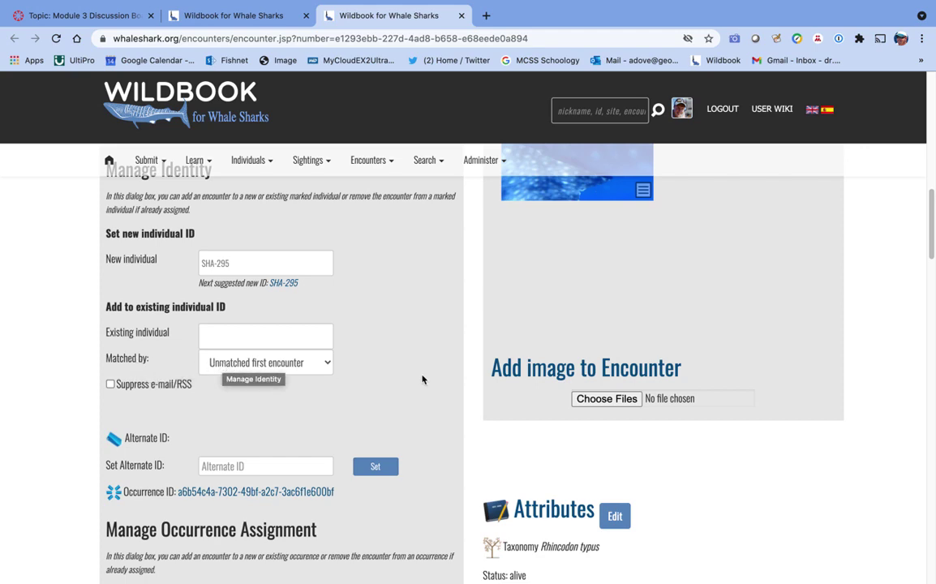
scroll(424, 378, "down", 3)
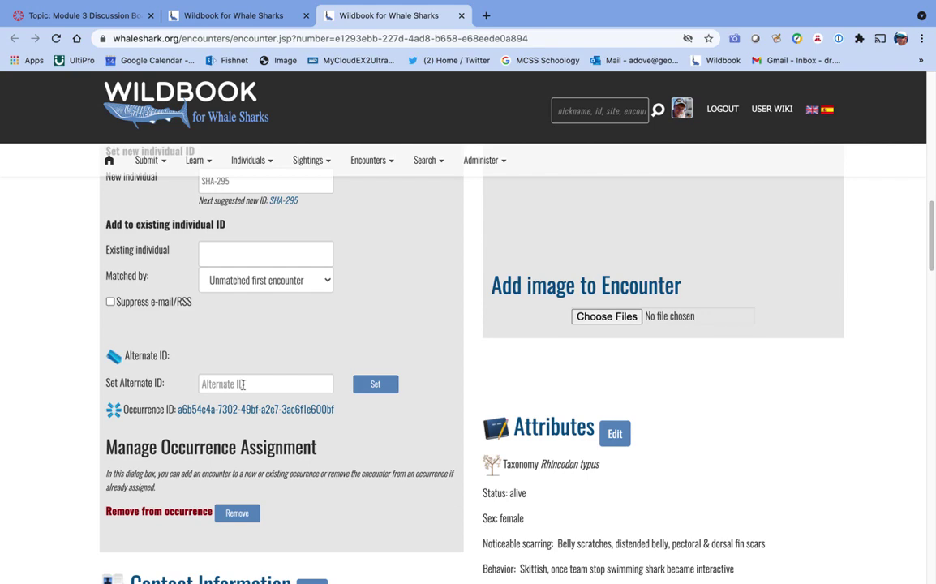
Leave the Alternate ID field empty by deleting the mistyped text
left_click(242, 384)
type("Keni")
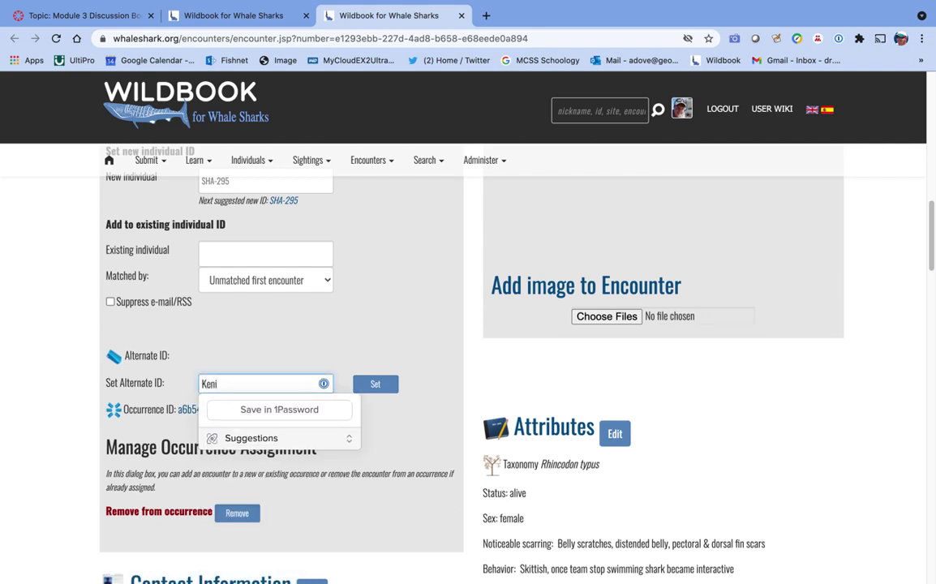
type("x")
left_click_drag(219, 385, 196, 384)
key("BackSpace")
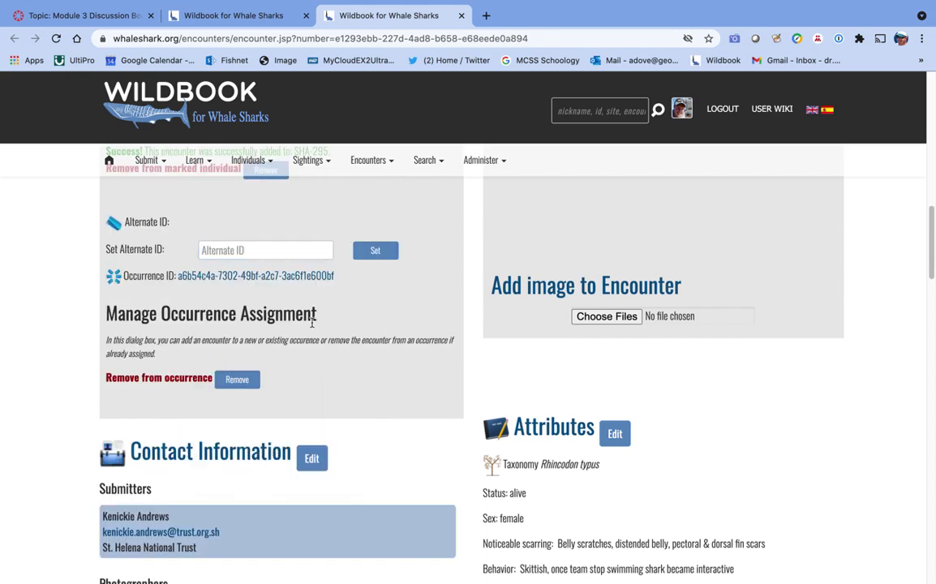
scroll(374, 314, "up", 3)
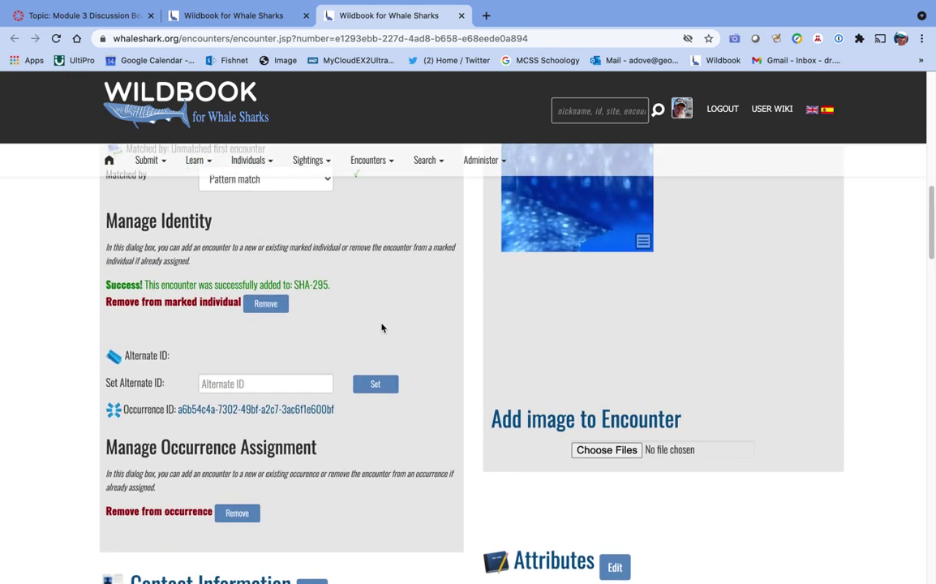
scroll(382, 327, "up", 1)
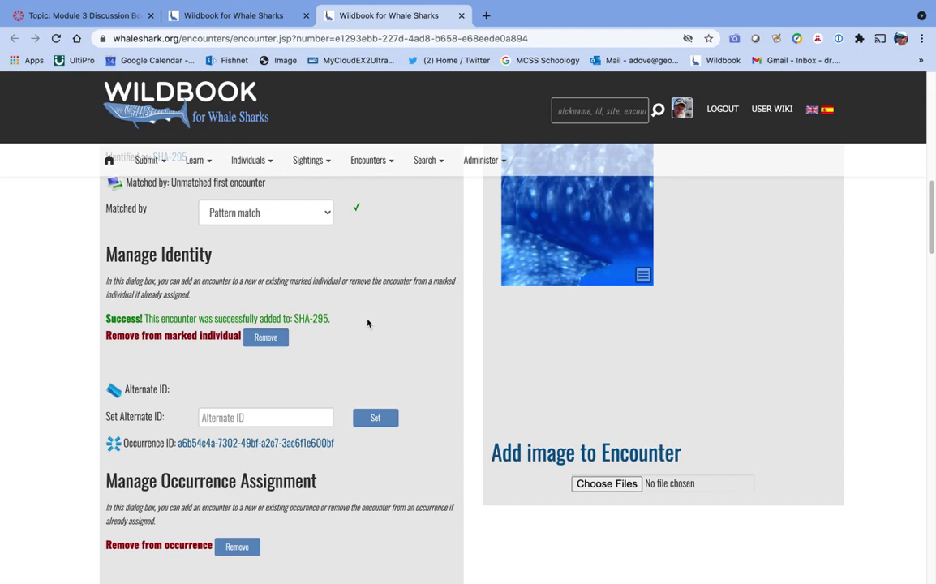
scroll(367, 323, "up", 3)
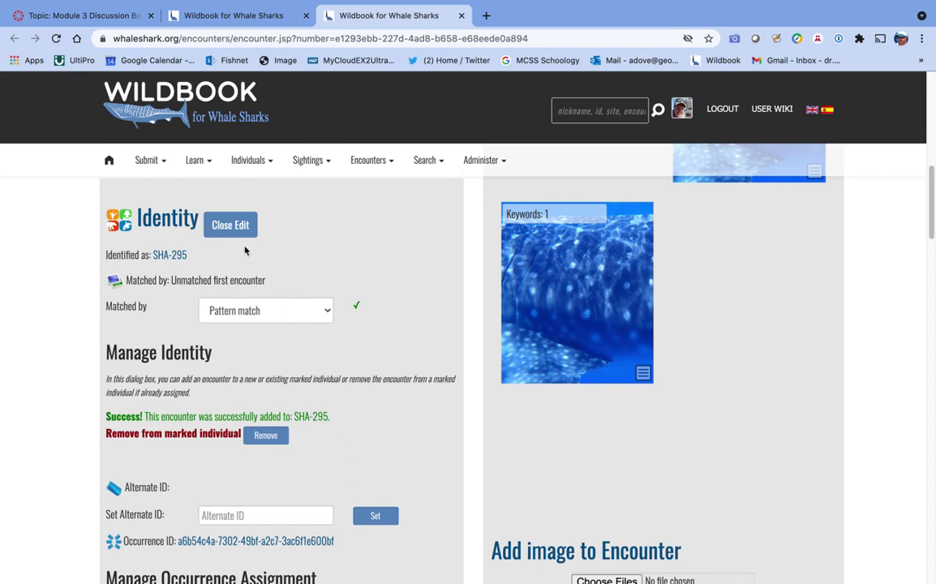
Close the identity editor and confirm the encounter now reads as SHA-295
left_click(235, 221)
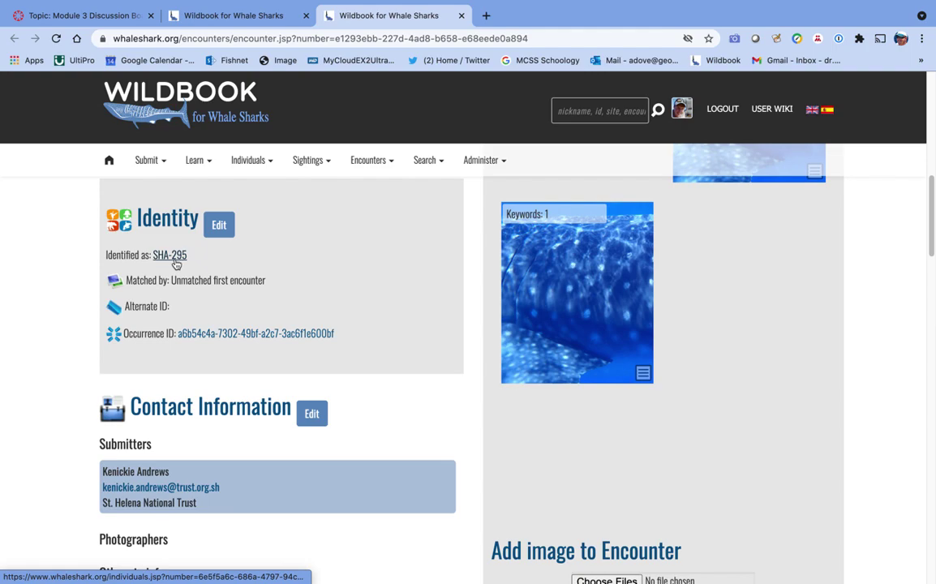
scroll(337, 254, "up", 8)
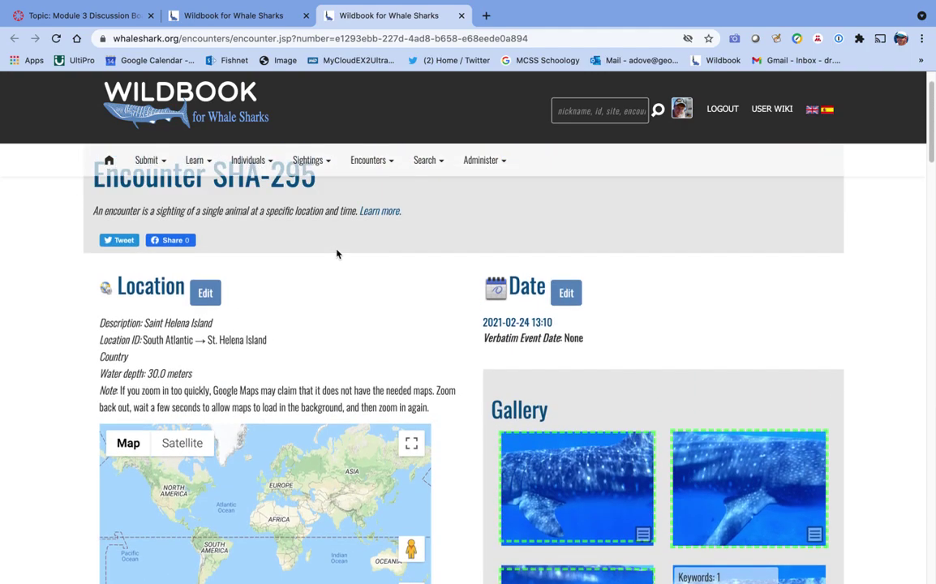
scroll(337, 253, "down", 5)
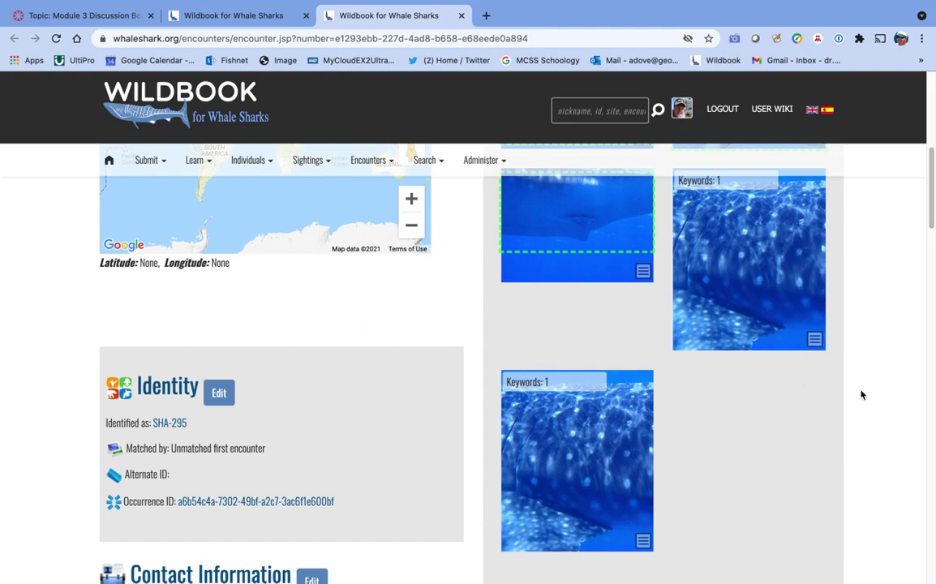
scroll(896, 267, "up", 4)
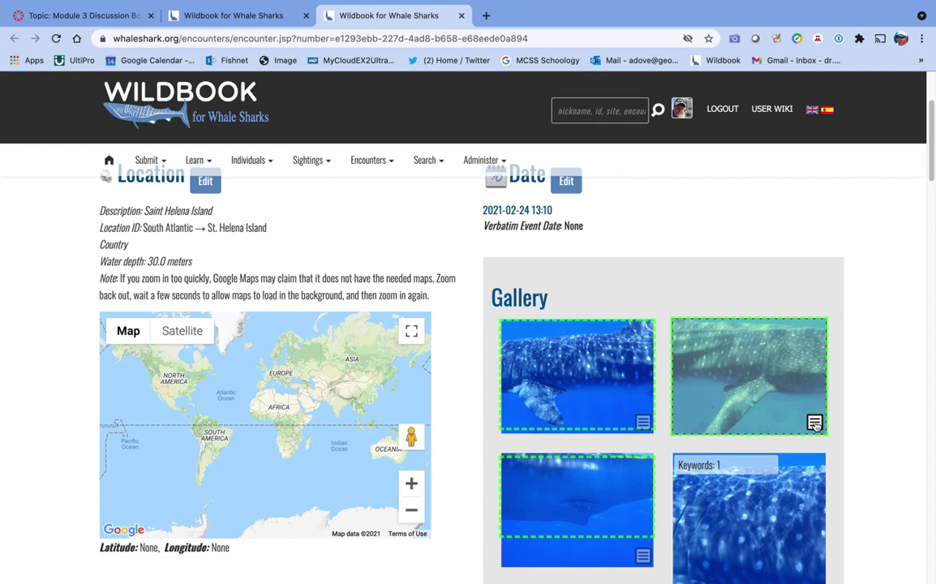
Show the spot-mapping and visual-matcher options menu for the second gallery image
left_click(813, 423)
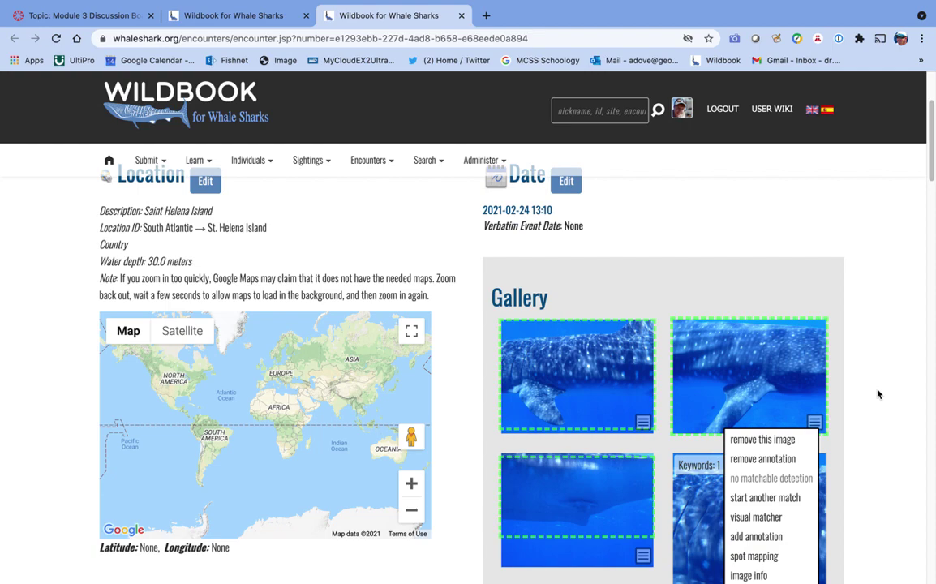
scroll(877, 394, "down", 4)
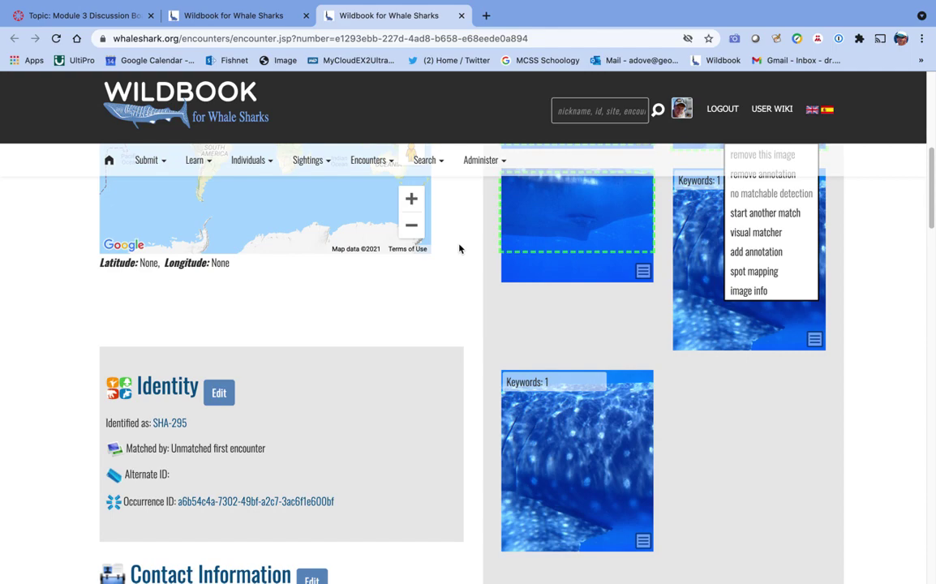
scroll(459, 248, "up", 3)
scroll(459, 248, "up", 5)
scroll(459, 248, "up", 1)
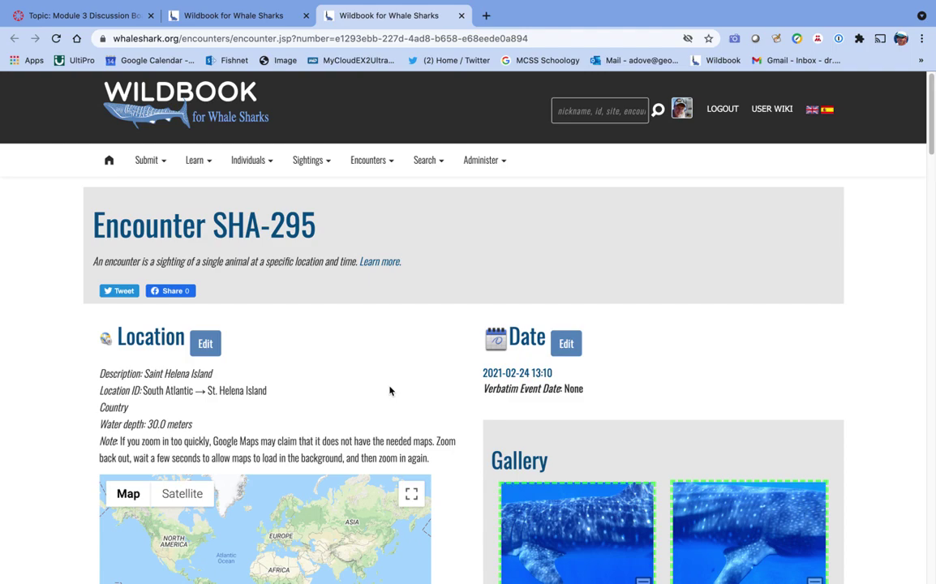
scroll(389, 390, "down", 1)
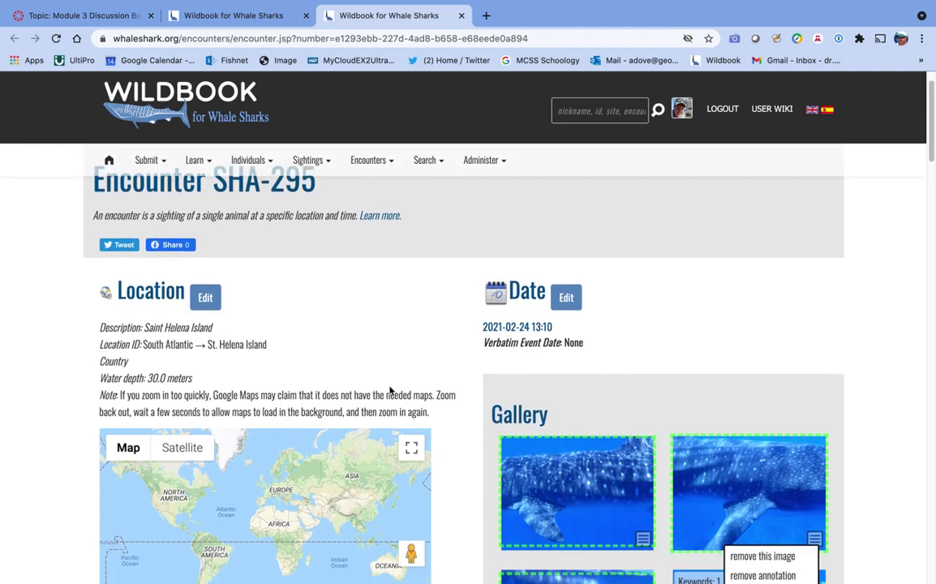
scroll(459, 500, "down", 1)
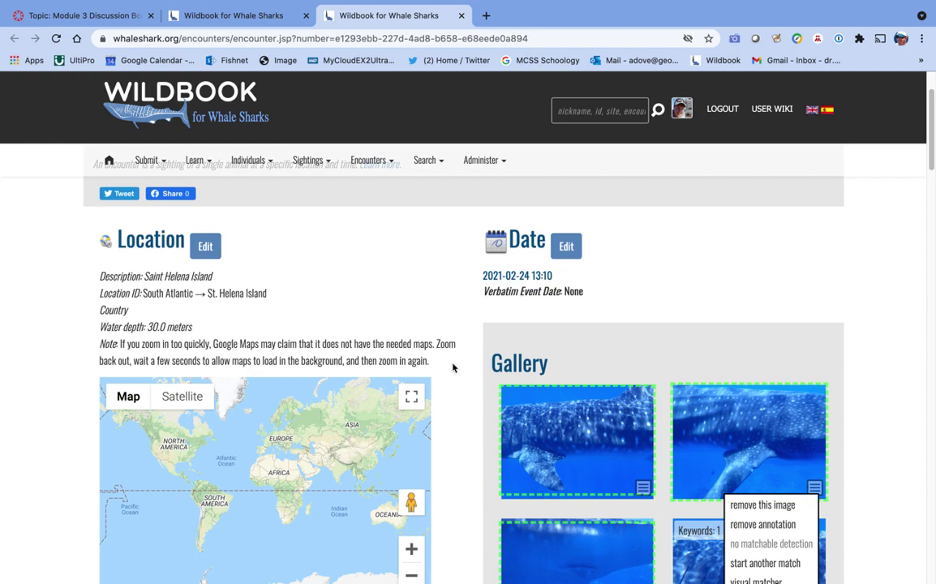
scroll(453, 368, "down", 3)
scroll(452, 368, "down", 6)
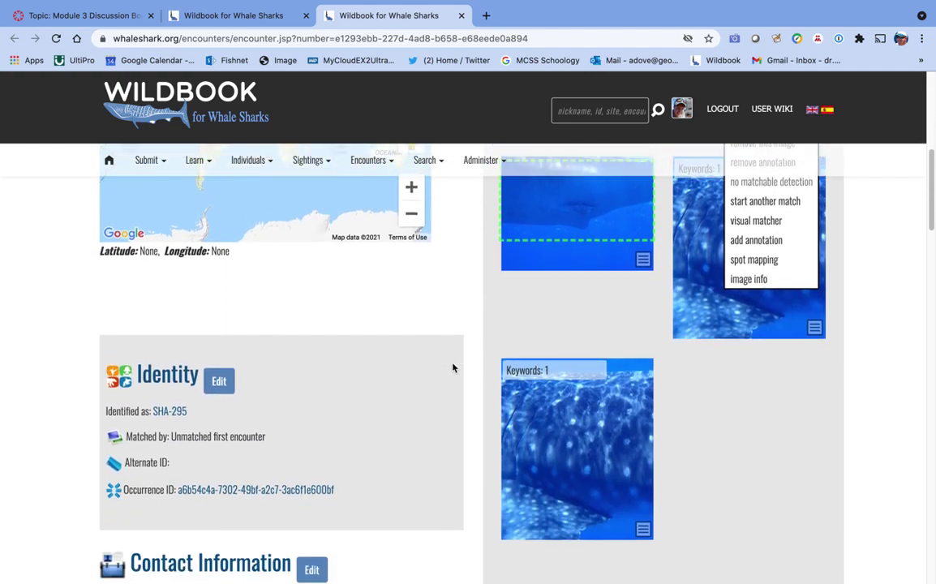
scroll(453, 369, "down", 3)
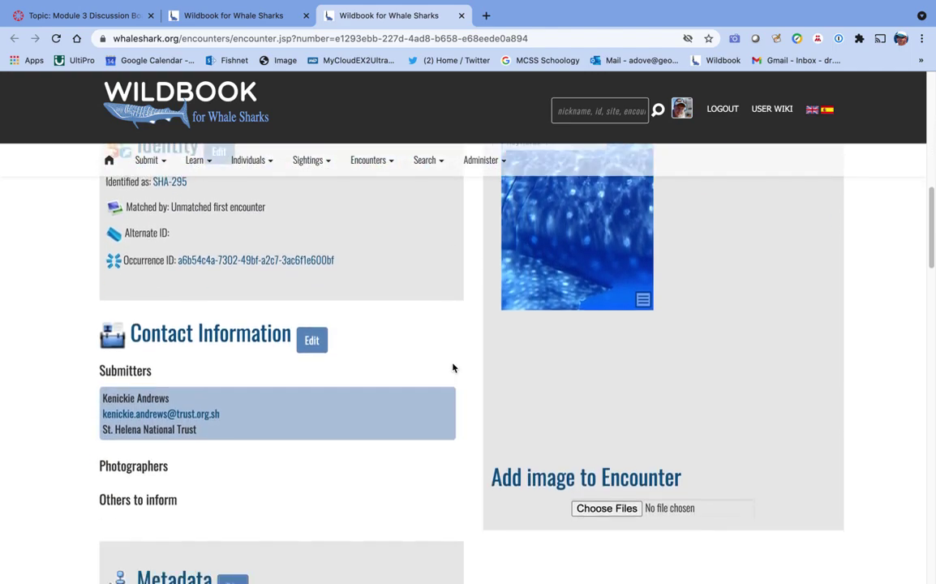